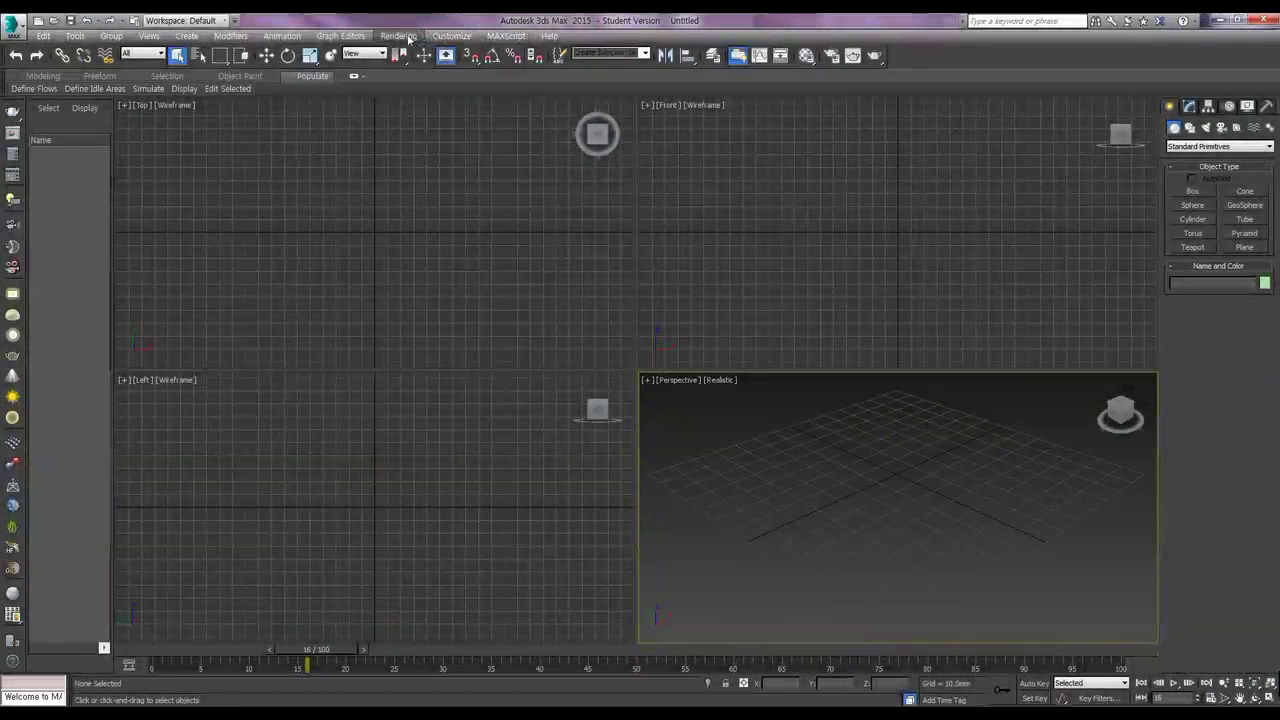
Set the system unit scale and display units to millimetres
click(450, 36)
click(471, 207)
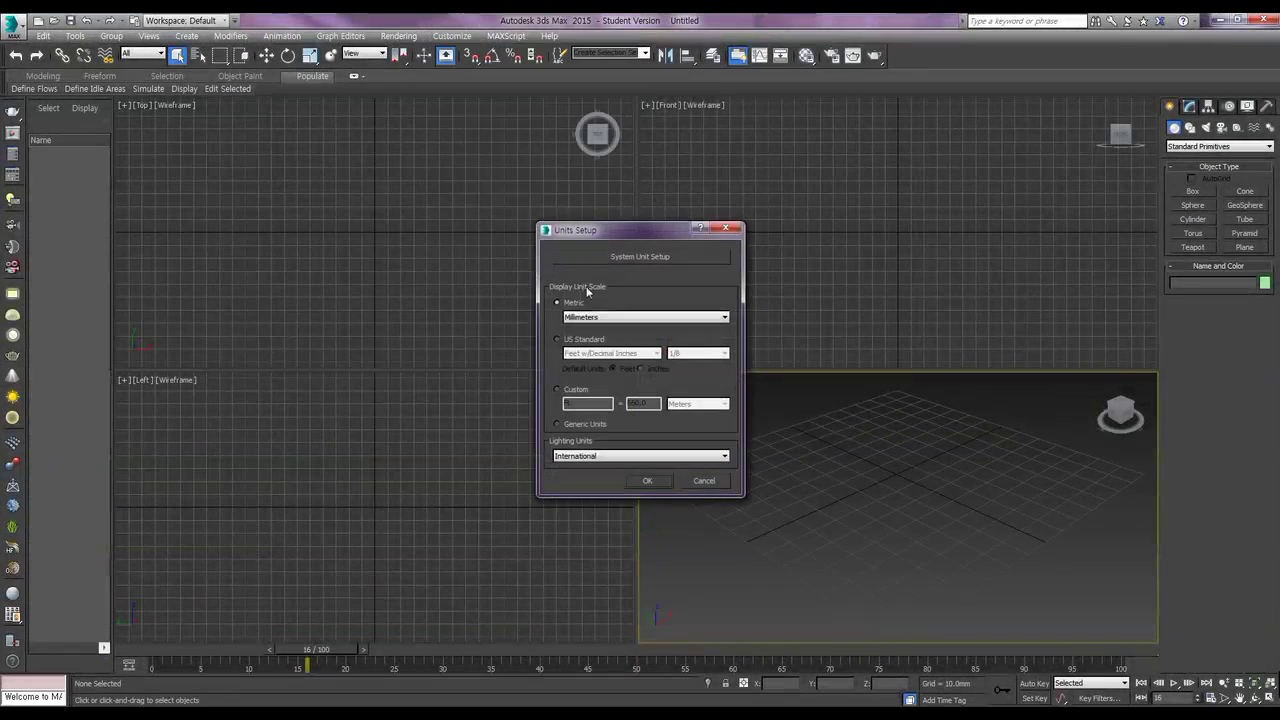
click(642, 256)
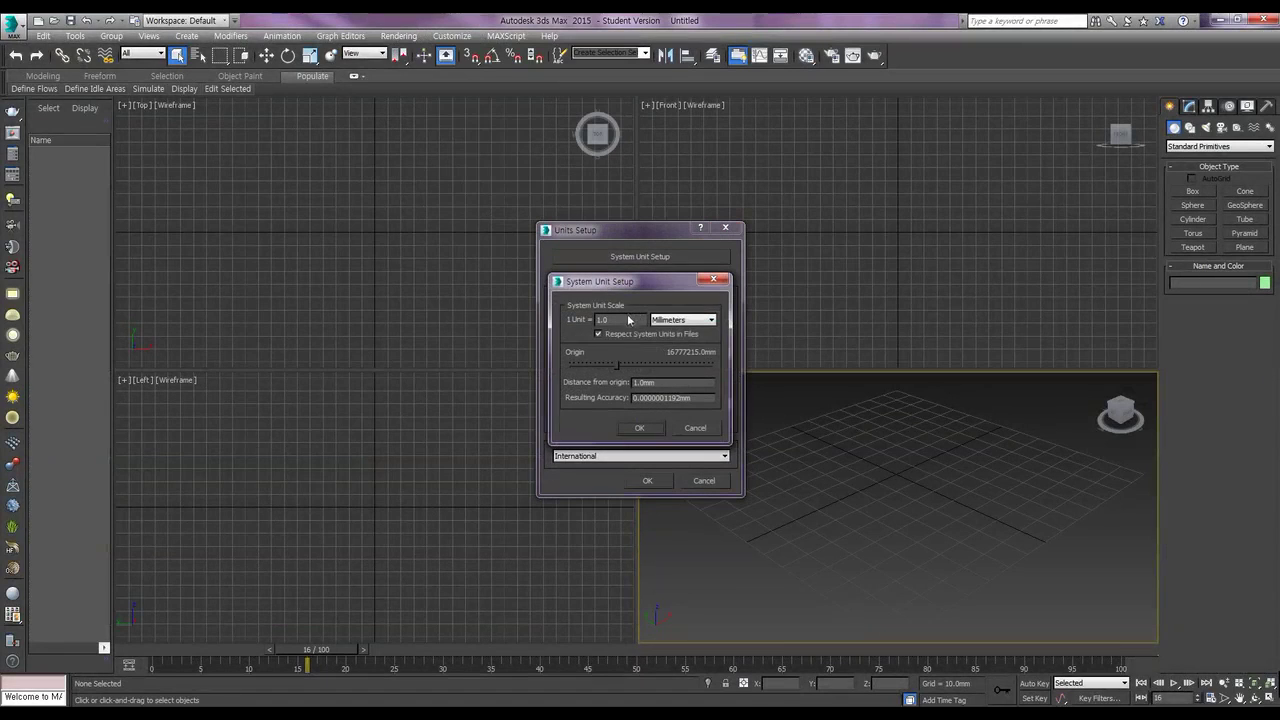
click(640, 427)
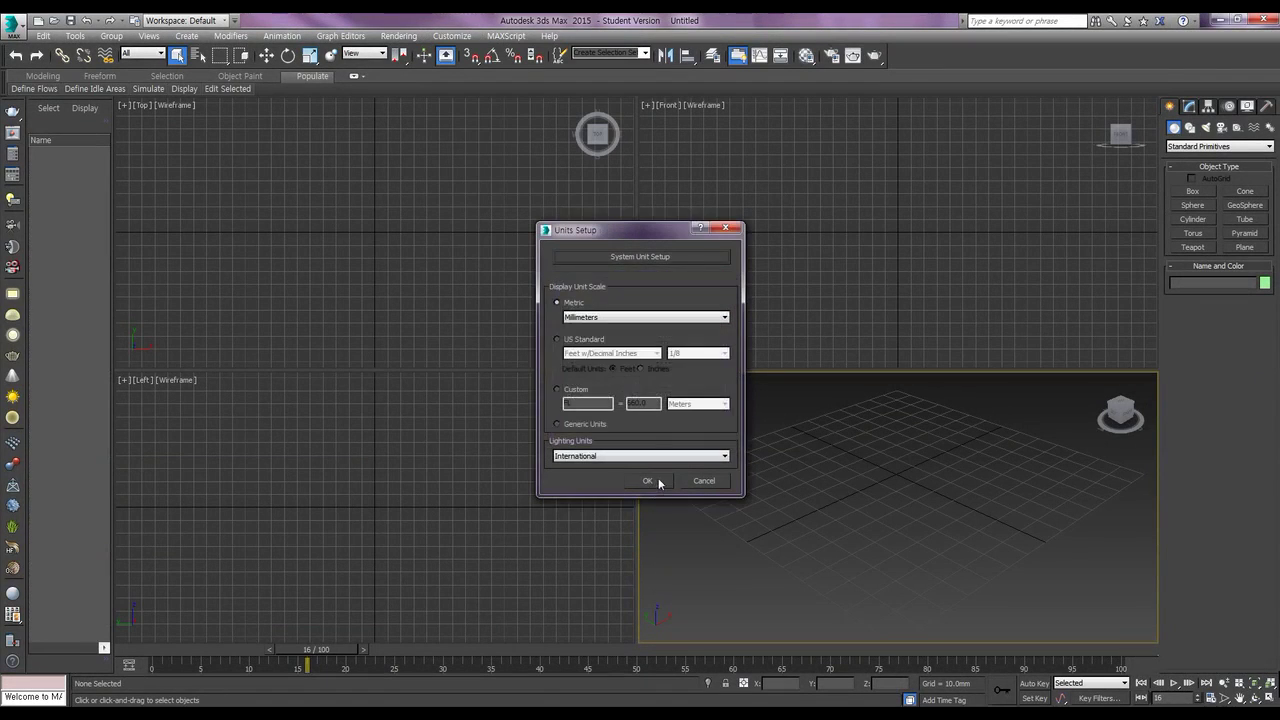
click(647, 480)
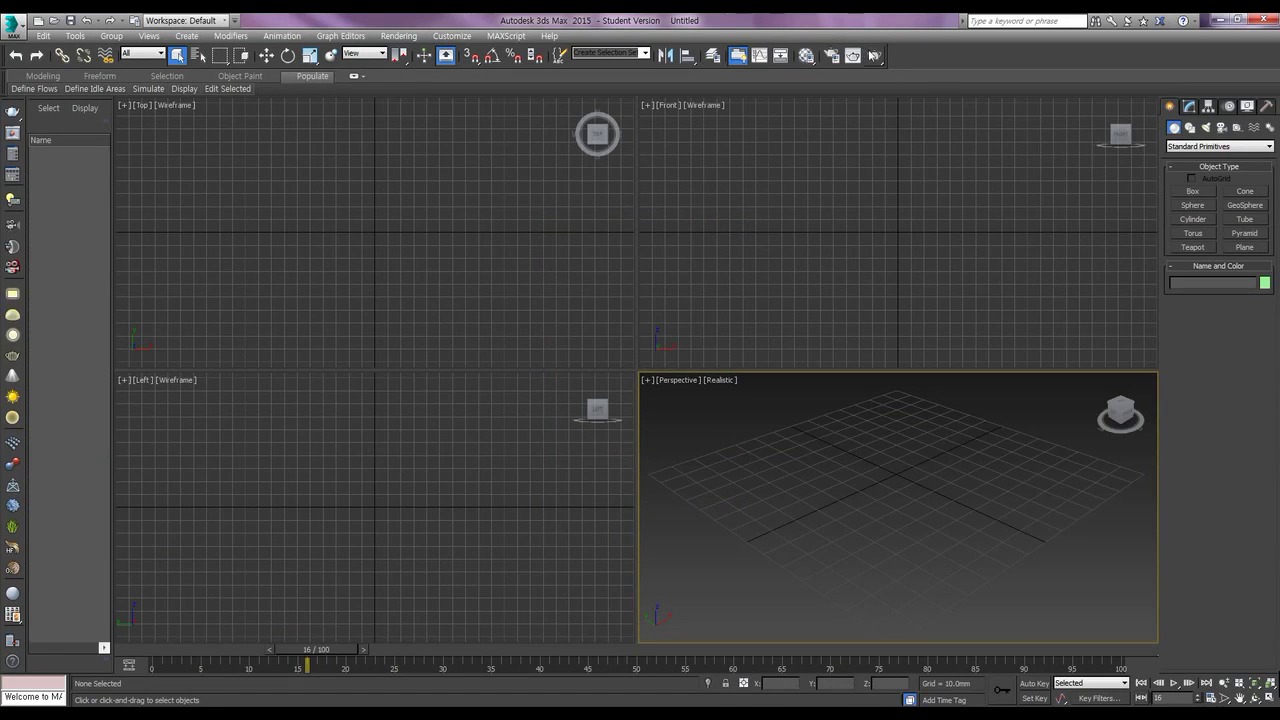
Check which renderer is assigned in Render Setup
click(832, 56)
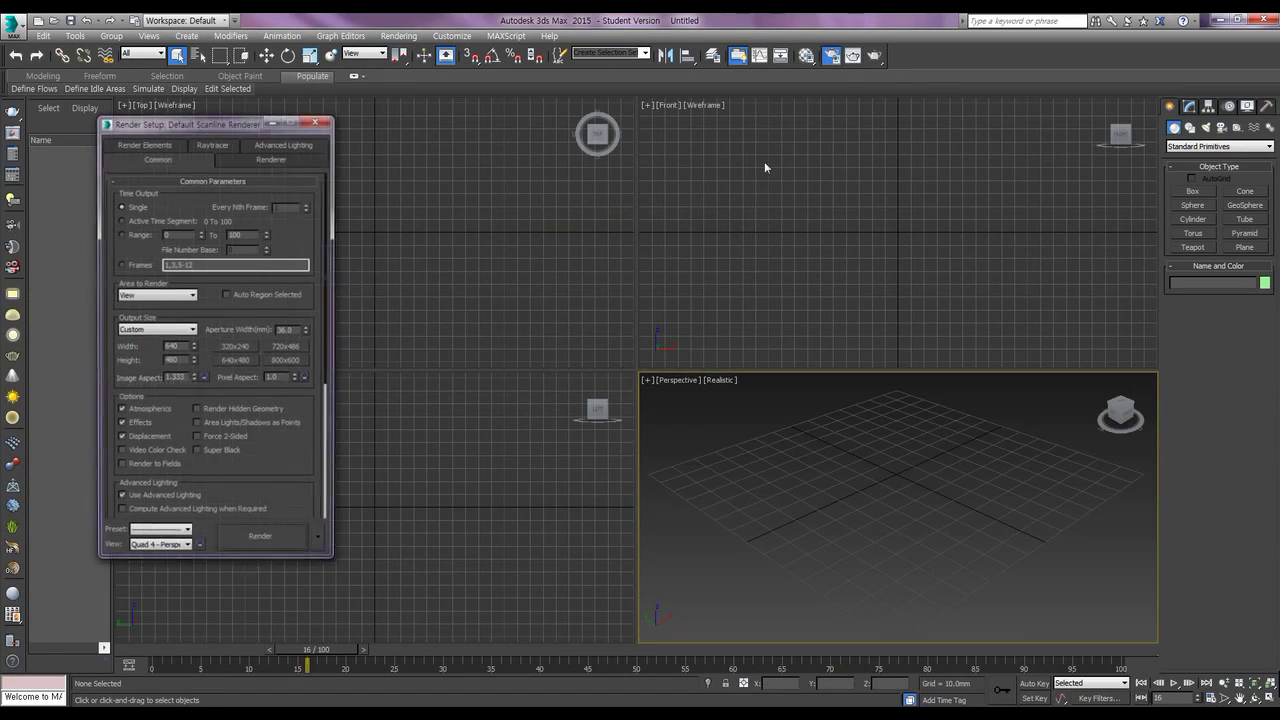
click(174, 180)
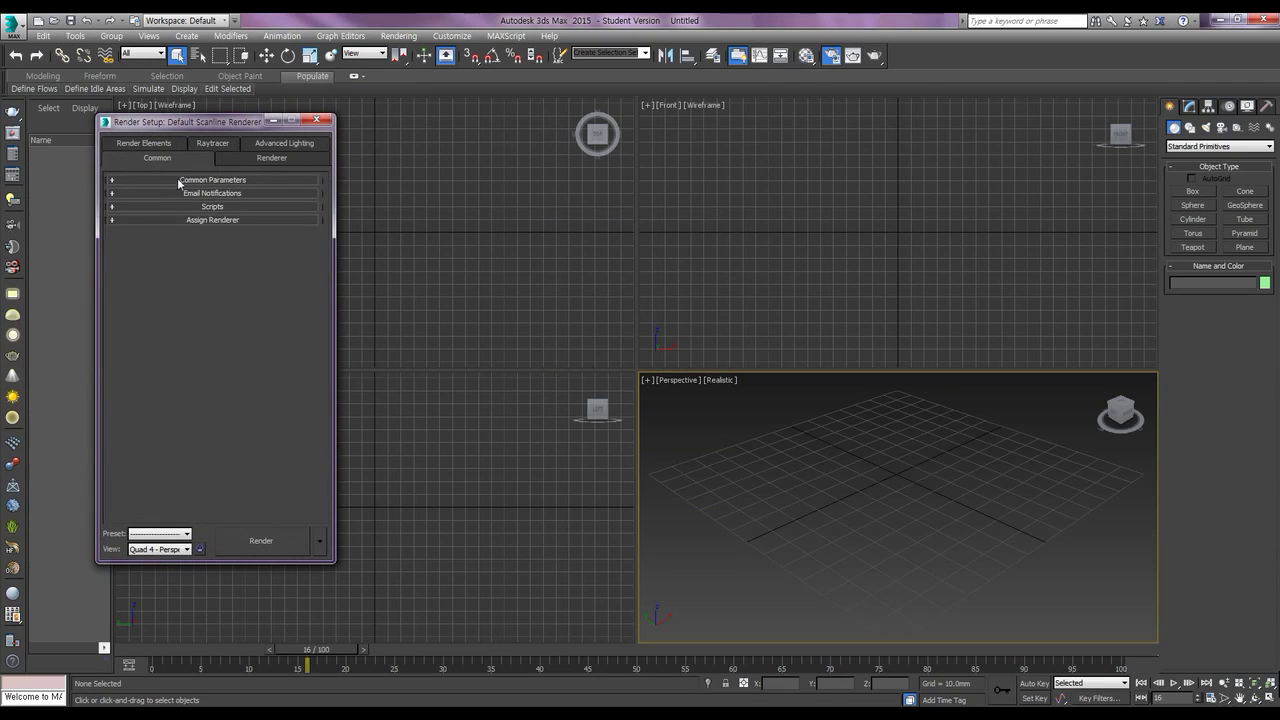
click(204, 220)
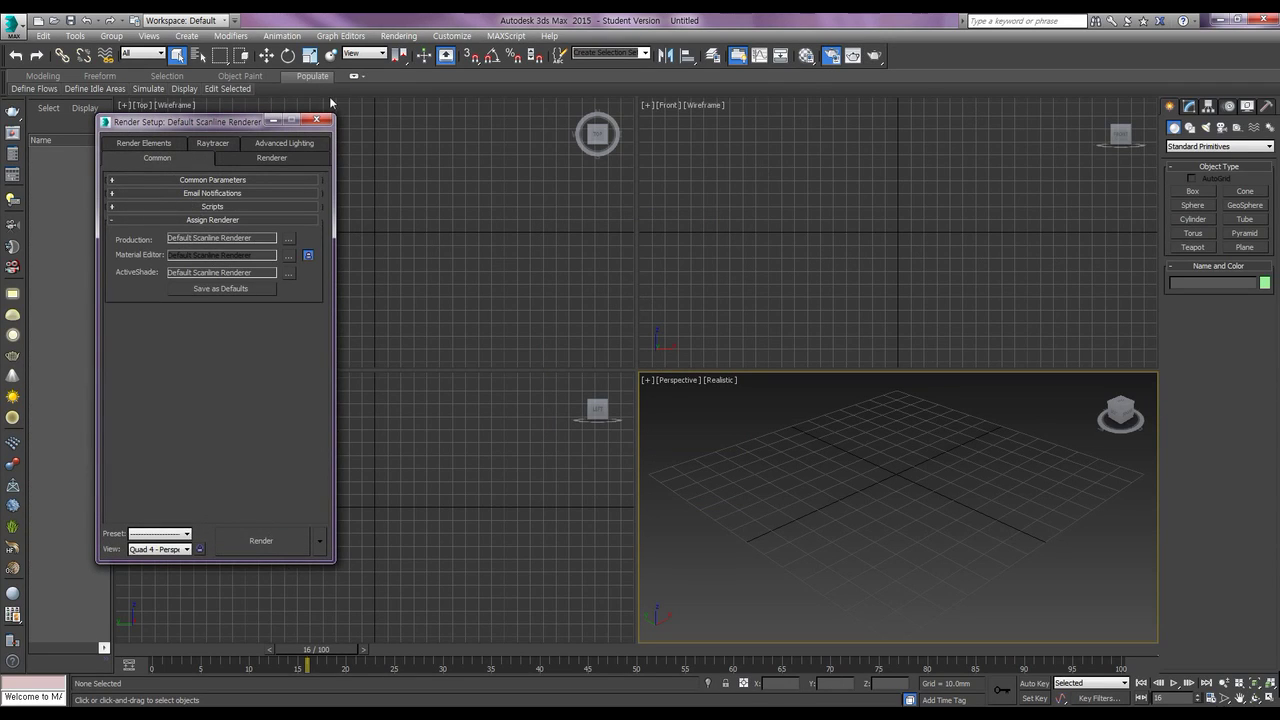
click(317, 120)
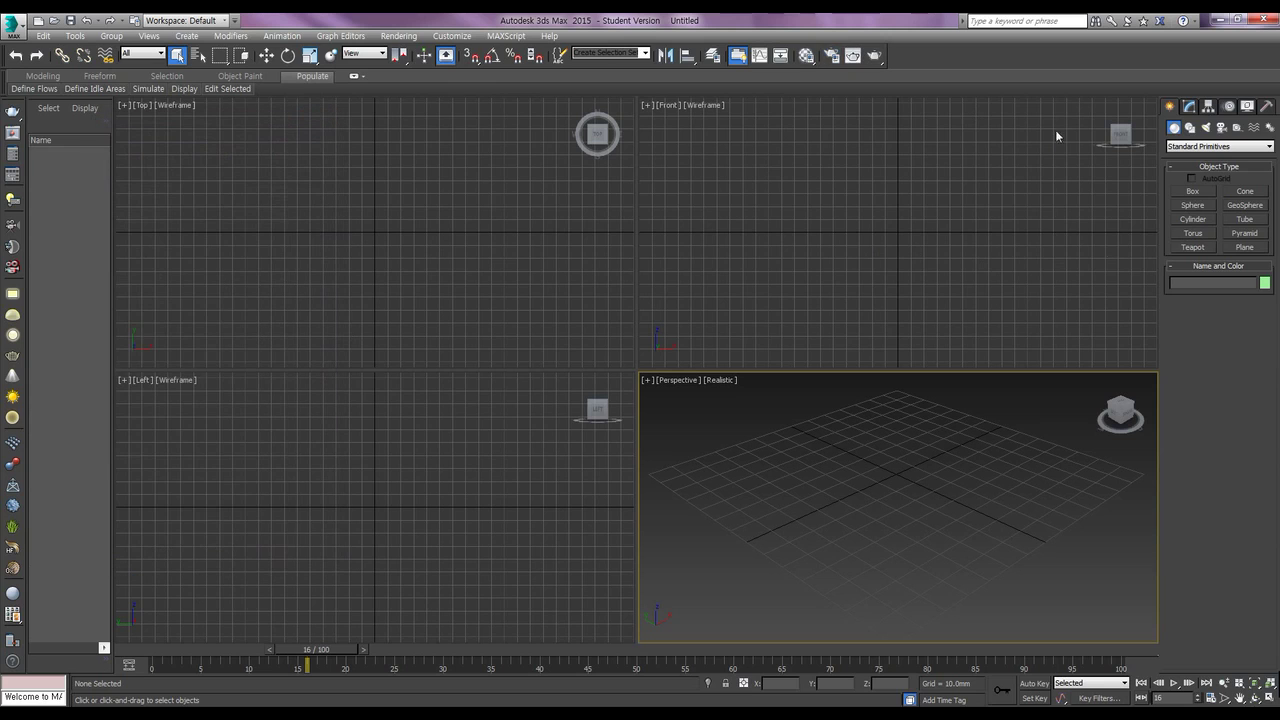
Draw a box in the Perspective viewport
click(1200, 191)
mouse_move(846, 466)
mouse_down()
mouse_move(990, 517)
mouse_move(1020, 491)
mouse_up()
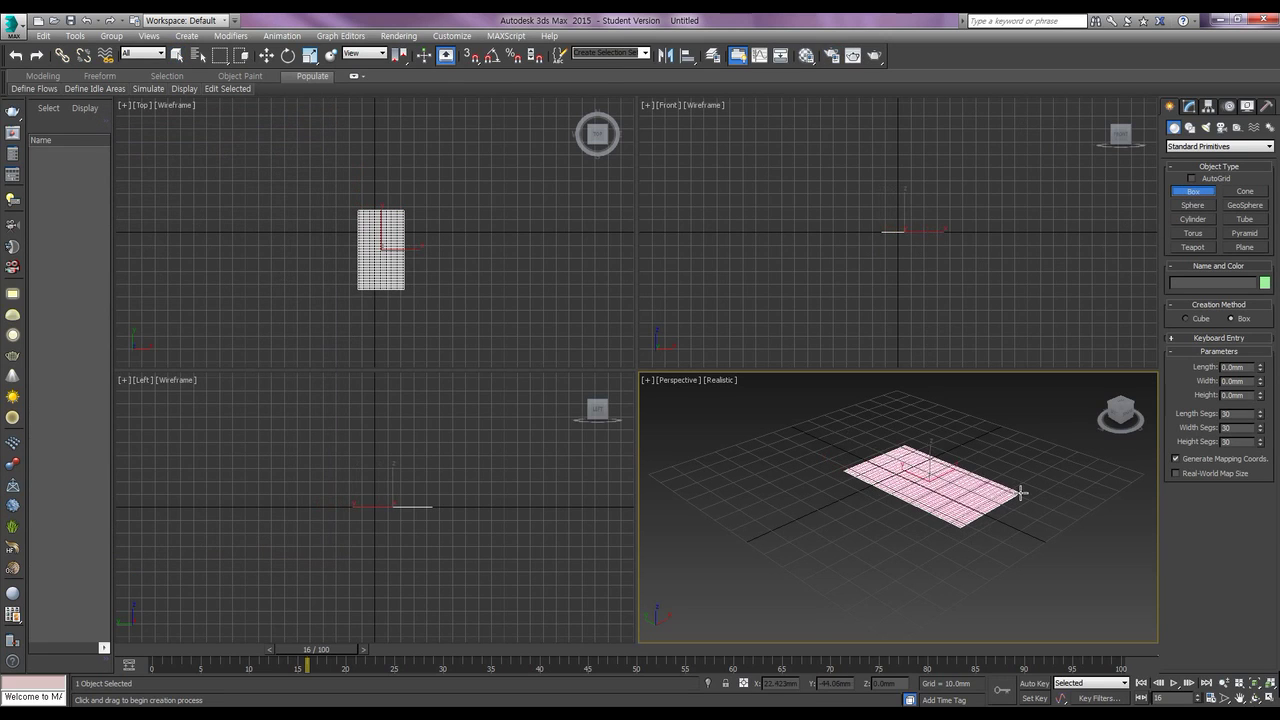
click(1003, 412)
right_click(981, 452)
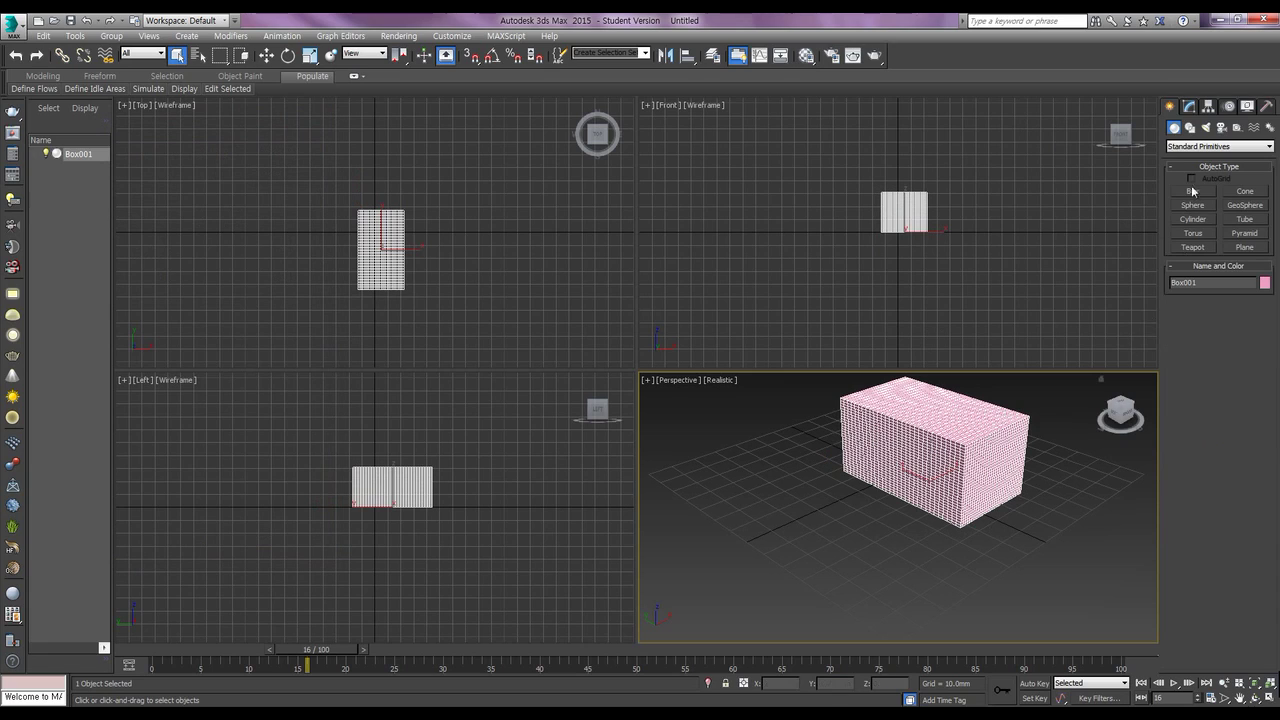
Enter initial box dimensions of 50 × 50 × 5 mm
click(1189, 106)
drag(1250, 278, 1157, 278)
text(50)
key(Tab)
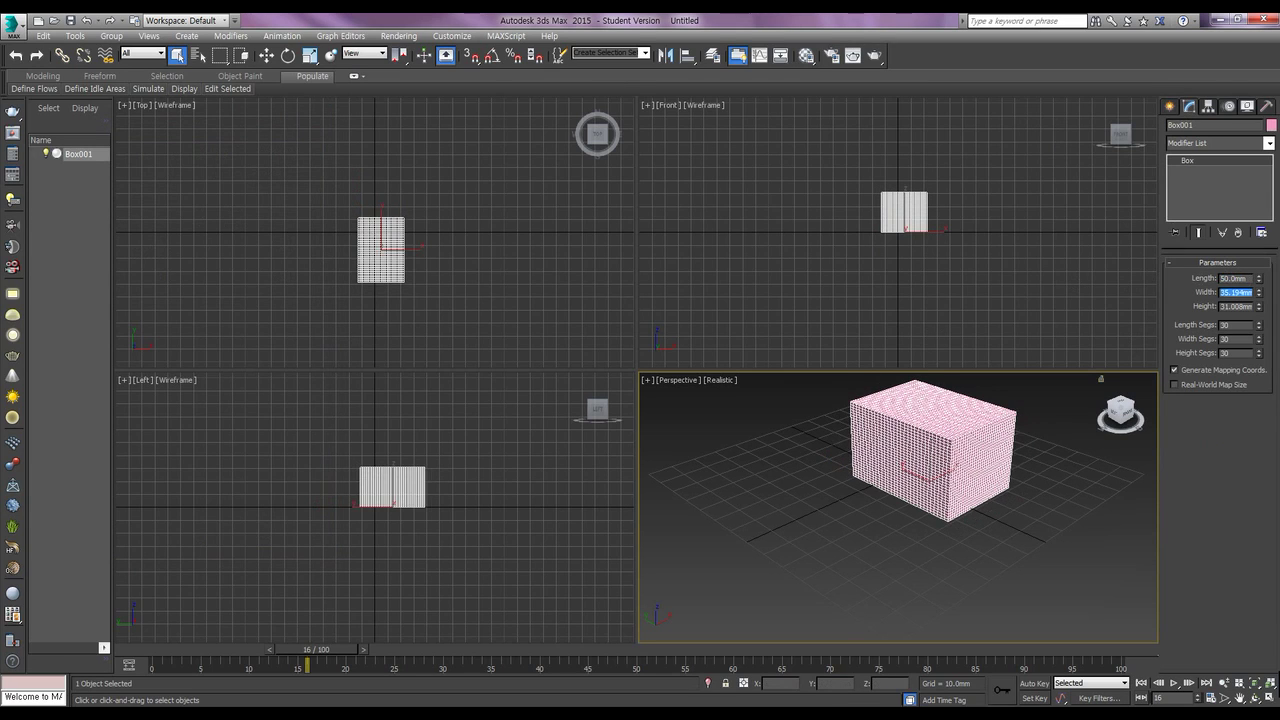
text(50)
key(Tab)
text(5)
key(Return)
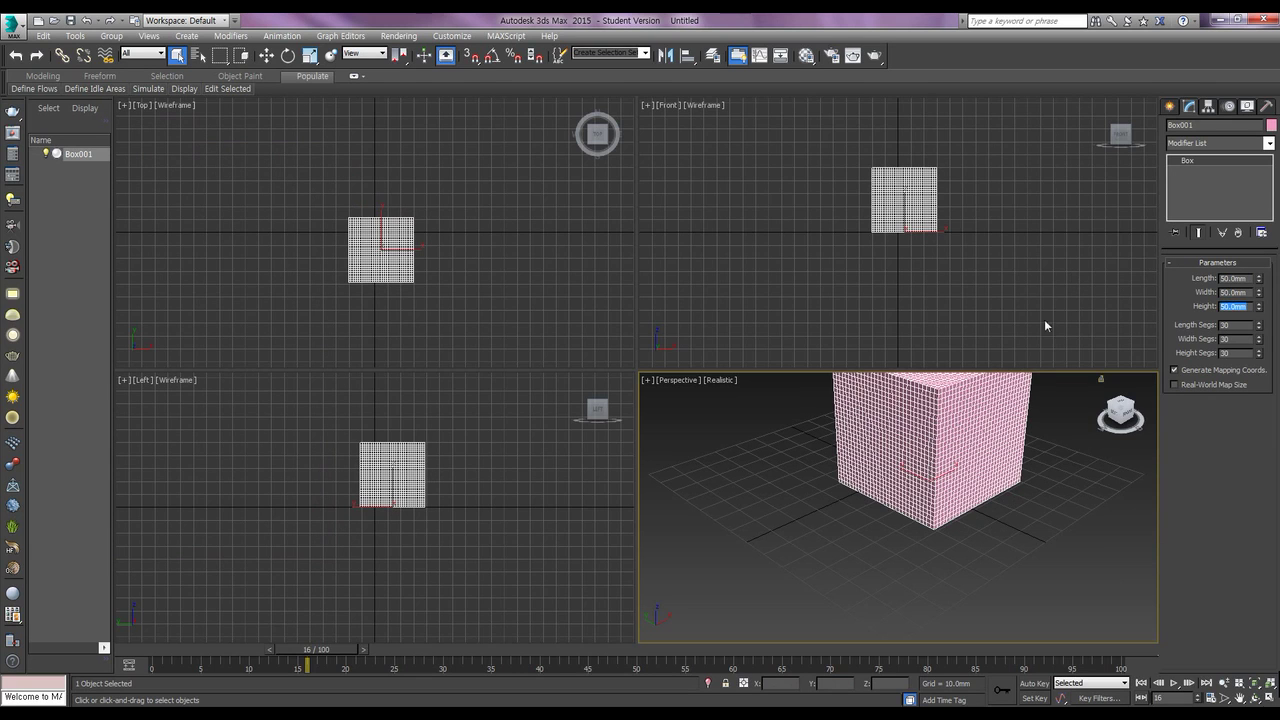
middle_drag(1090, 355, 1057, 427)
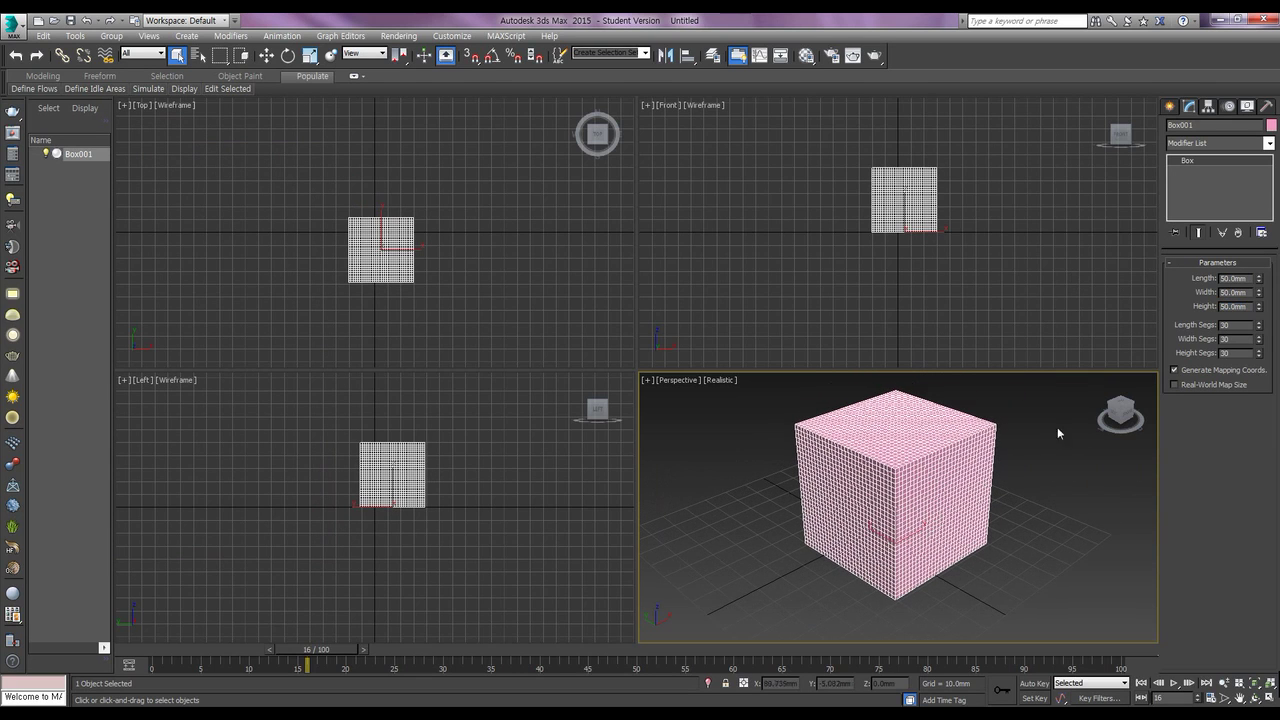
Change the box's length, width and height to 200 mm each
double_click(1233, 278)
text(200)
key(Tab)
text(200)
key(Tab)
text(200)
key(Return)
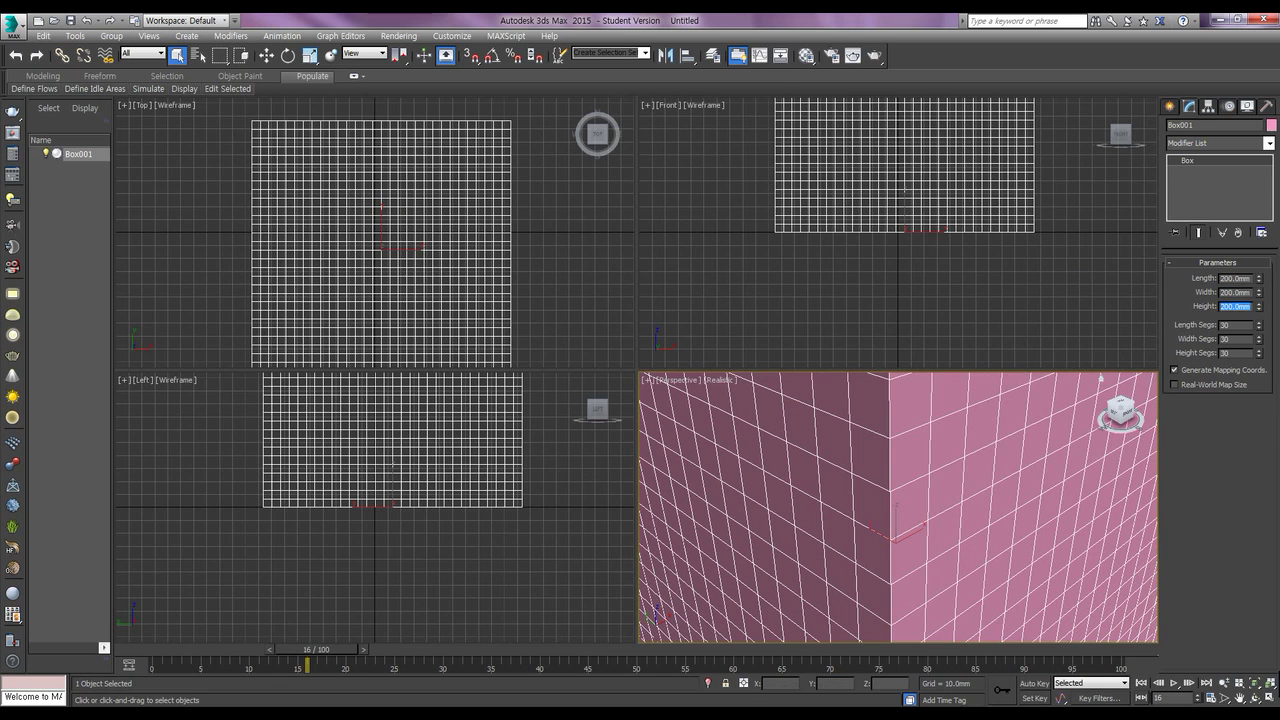
click(1274, 684)
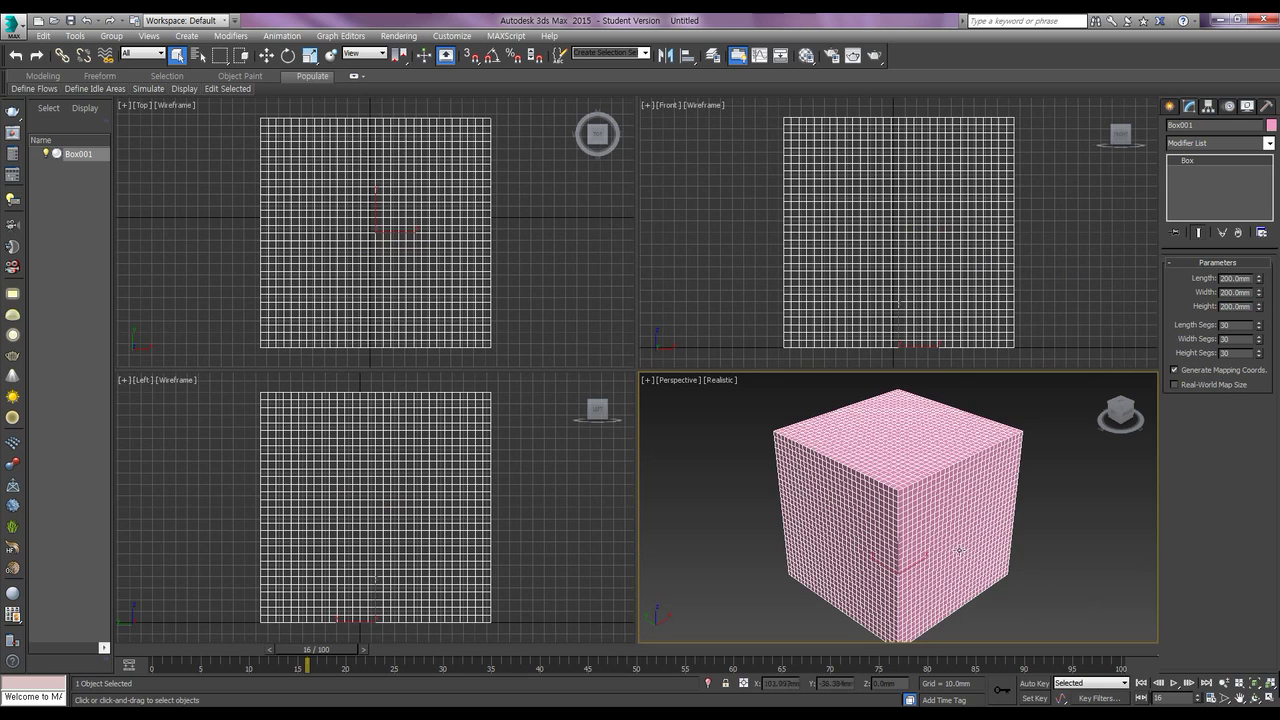
middle_drag(958, 549, 988, 545)
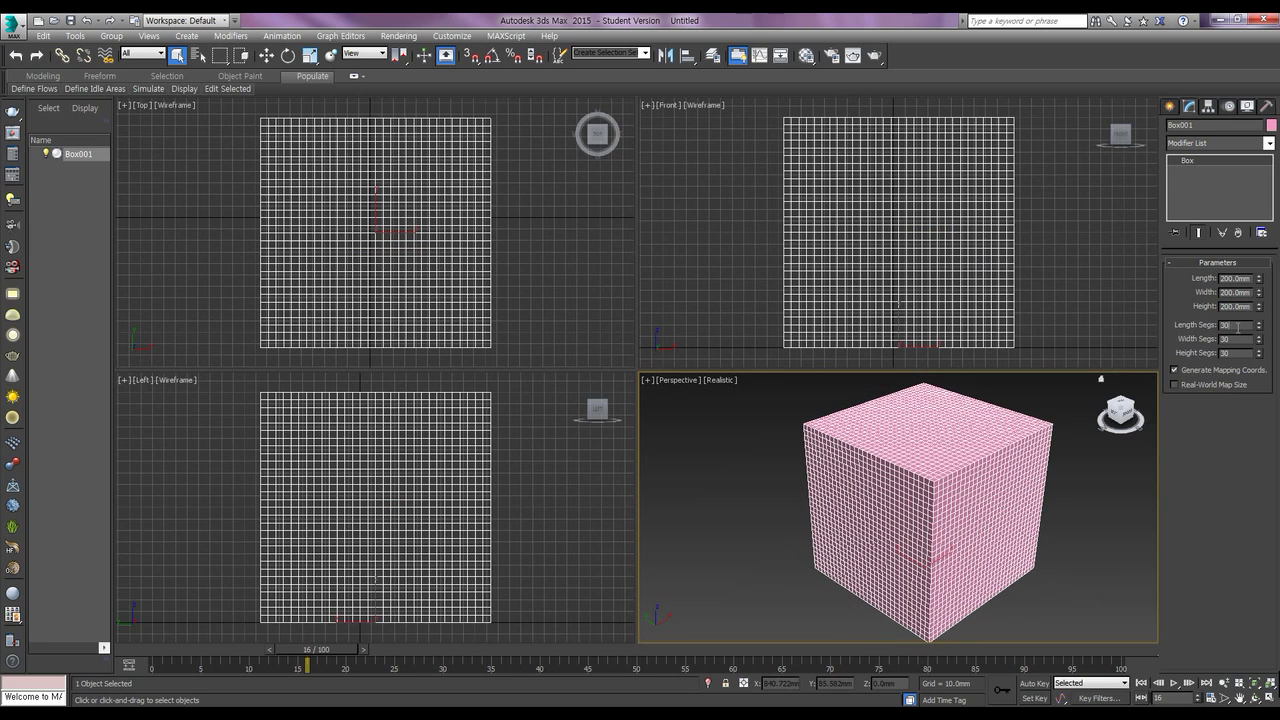
Give the box 20 length, width and height segments
text(20)
key(Tab)
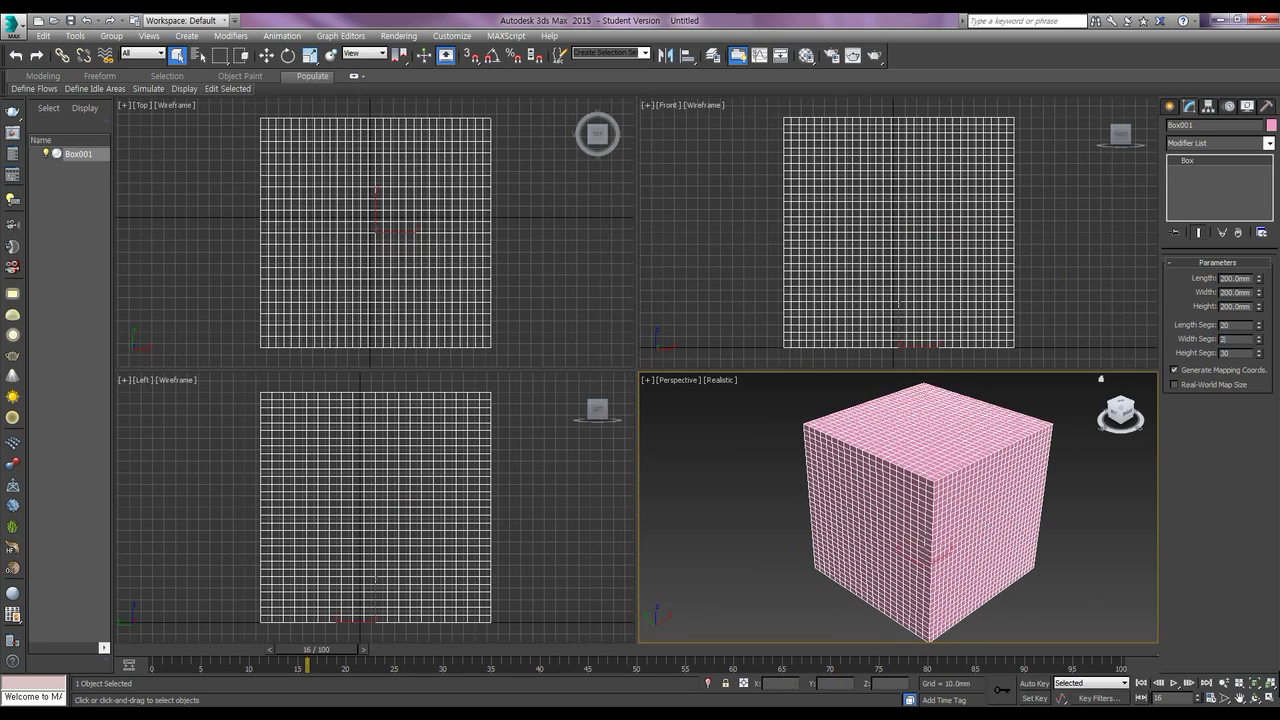
text(20)
key(Tab)
text(20)
key(Tab)
key(Return)
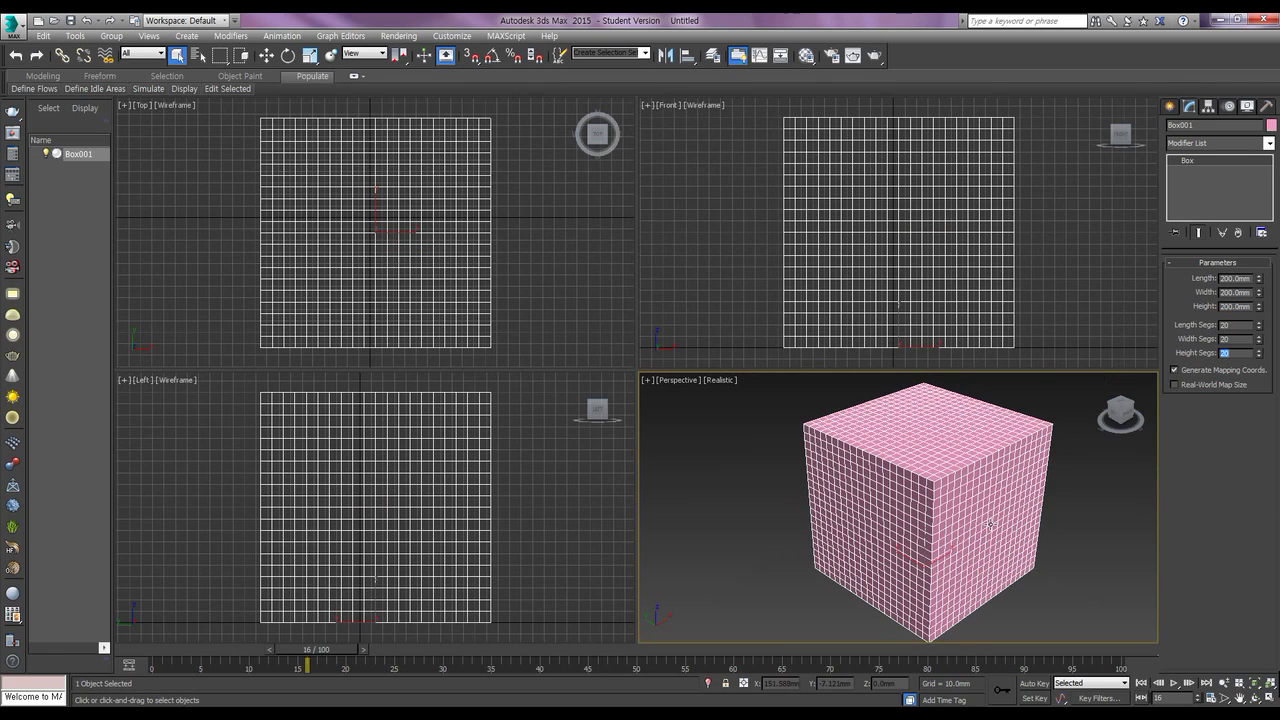
click(1195, 146)
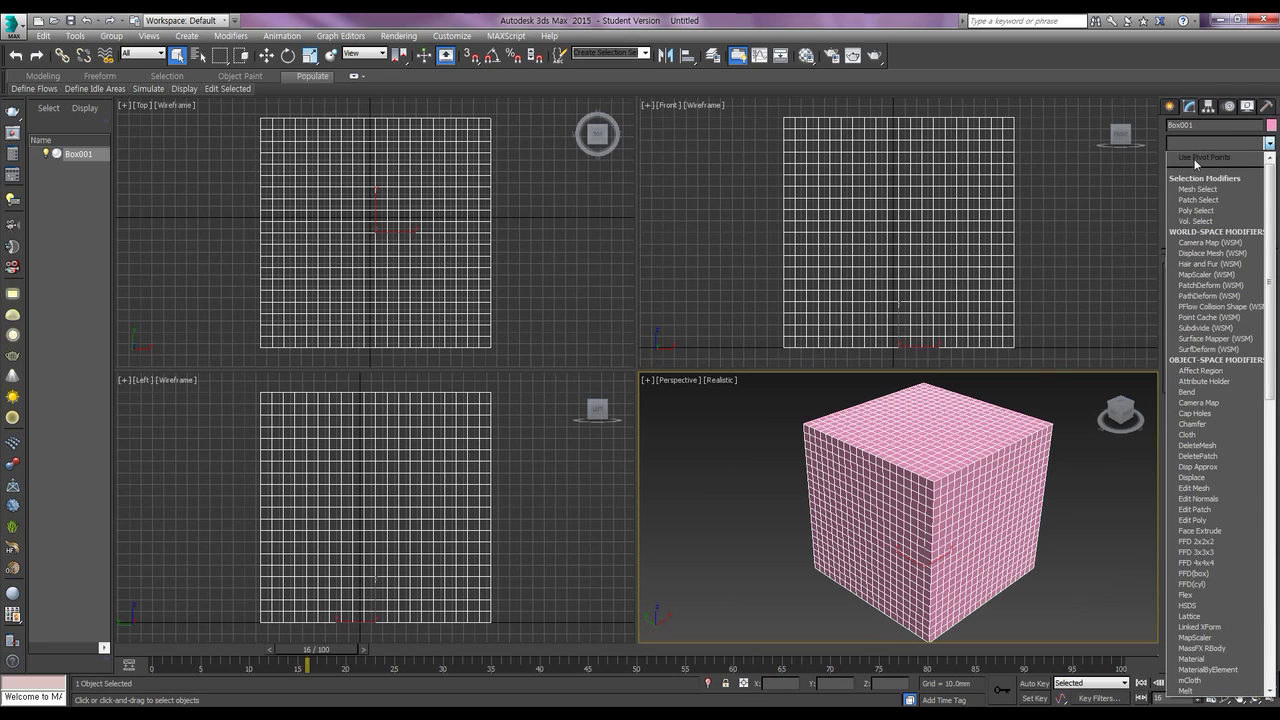
Add a default Noise modifier to Box001's stack, then deselect the cube
scroll(1211, 268, down, 10)
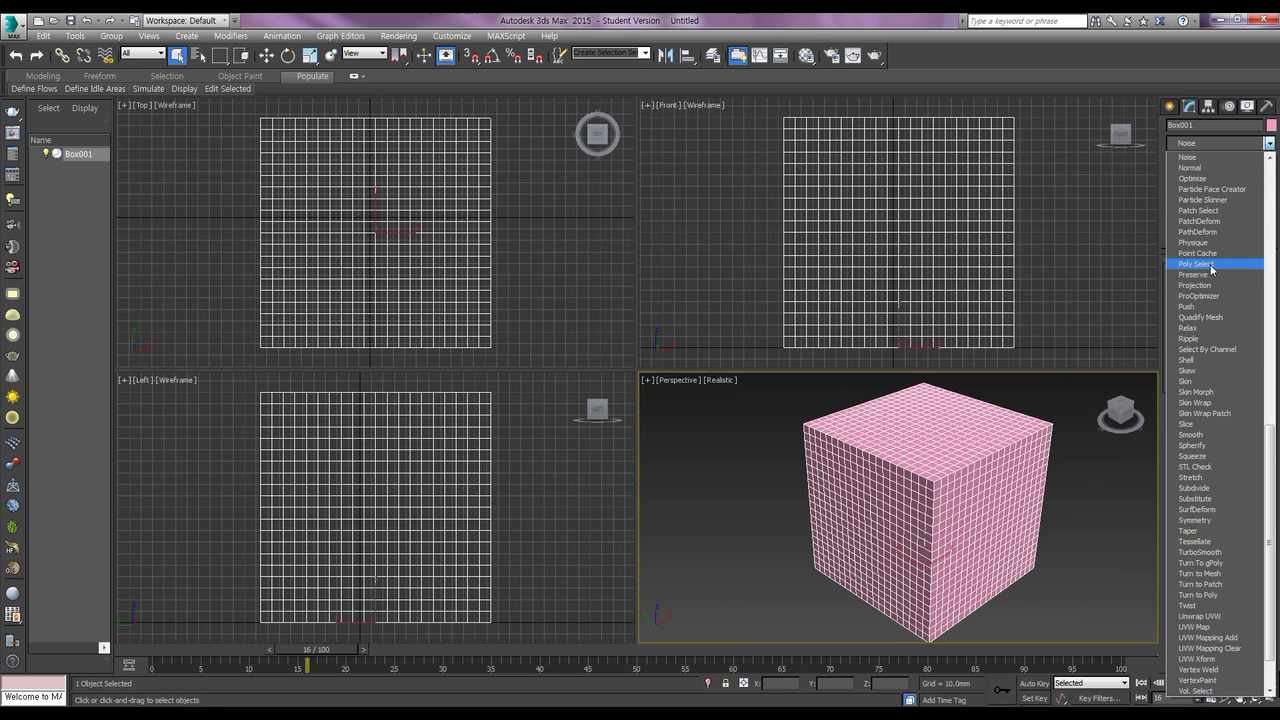
click(1188, 158)
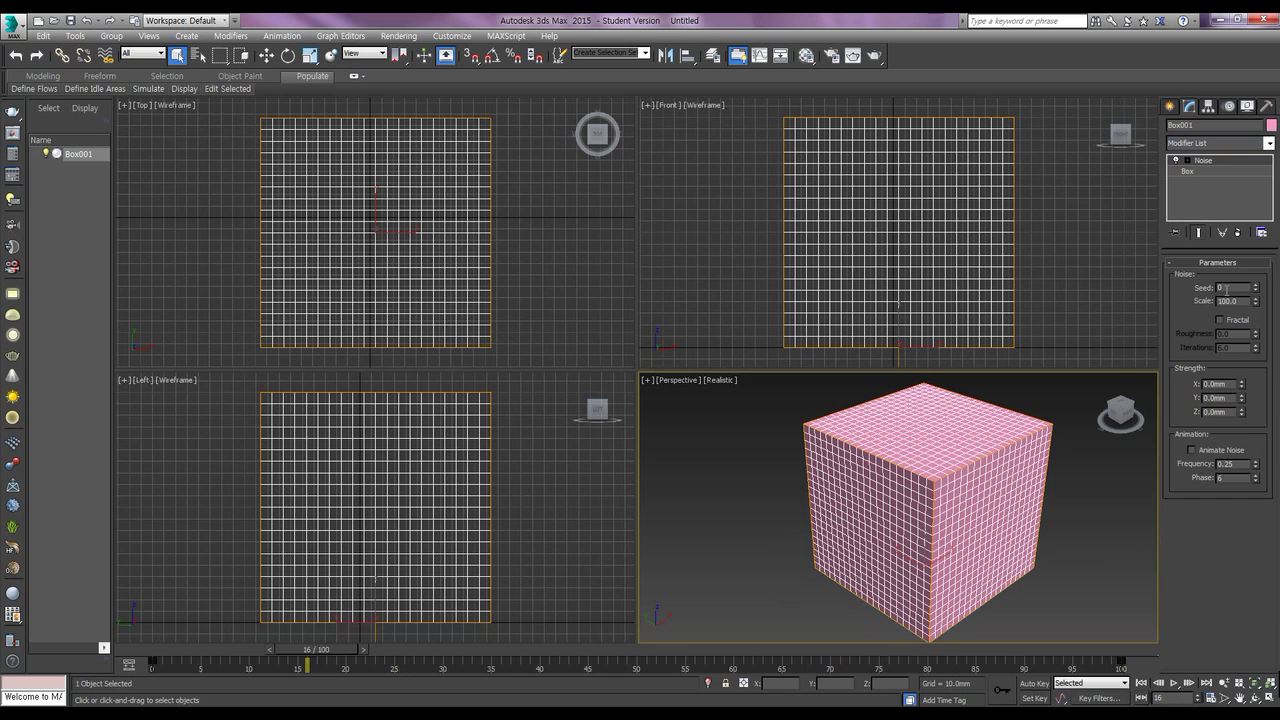
middle_drag(974, 513, 955, 508)
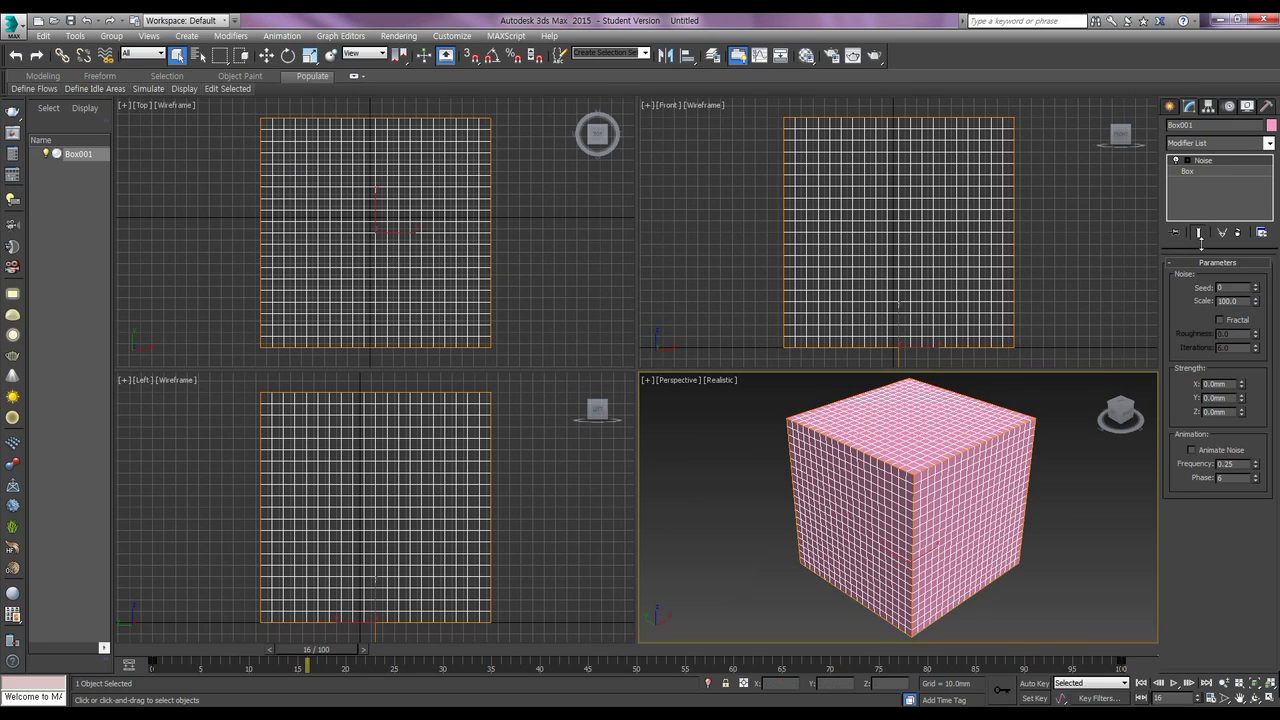
click(1066, 562)
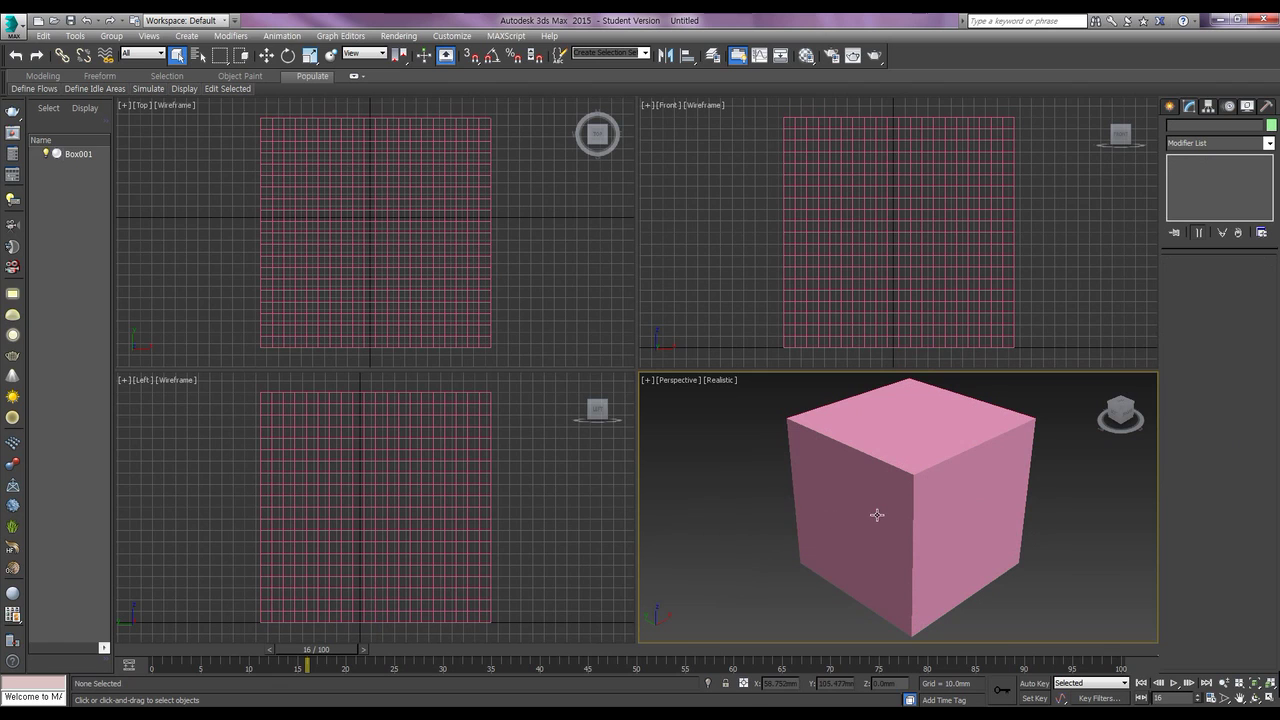
Assign a Raytrace material to the box and show it shaded in viewports
click(877, 514)
click(806, 55)
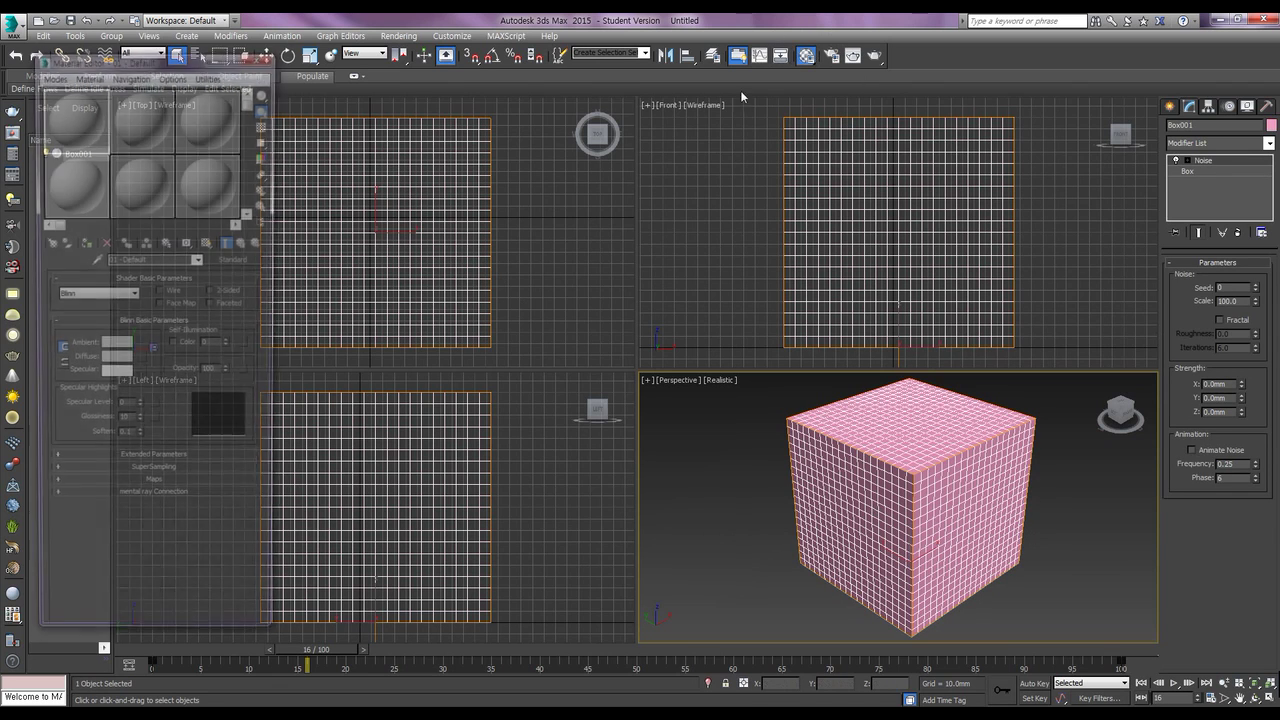
click(237, 260)
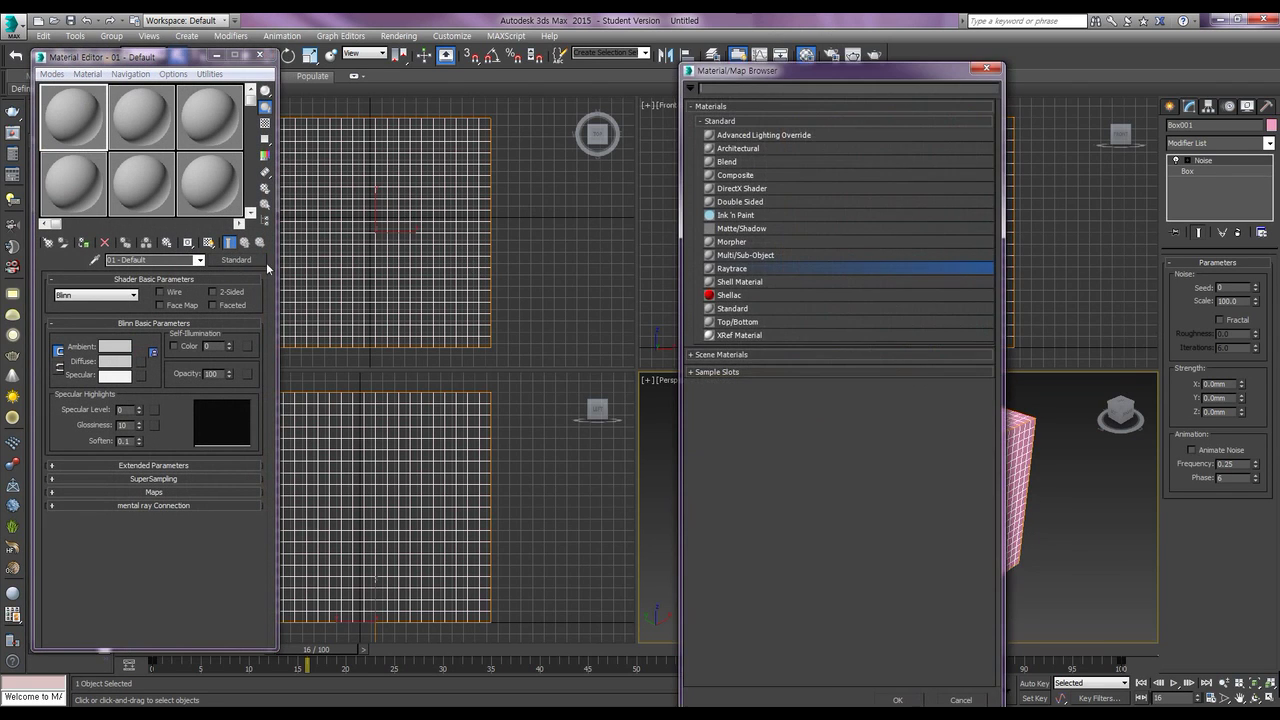
double_click(731, 270)
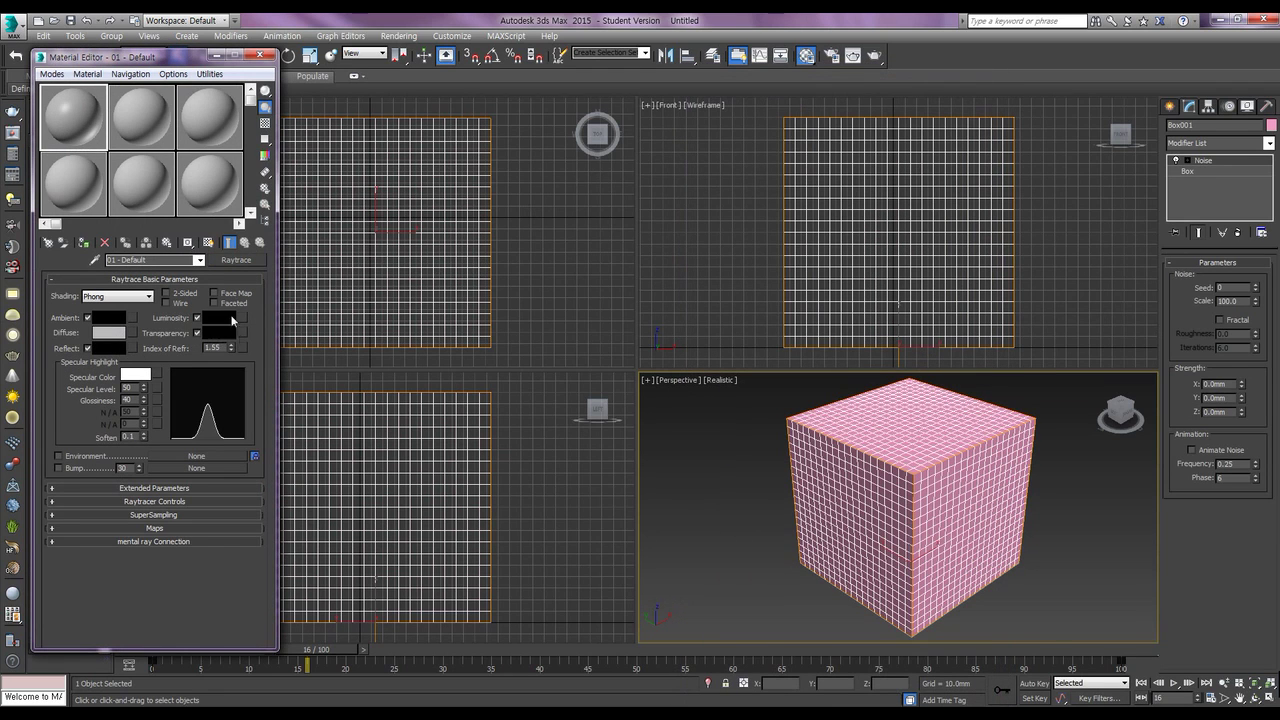
click(85, 244)
click(208, 243)
Set the Raytrace material's diffuse colour to a bright cyan-blue
click(104, 334)
drag(340, 132, 340, 105)
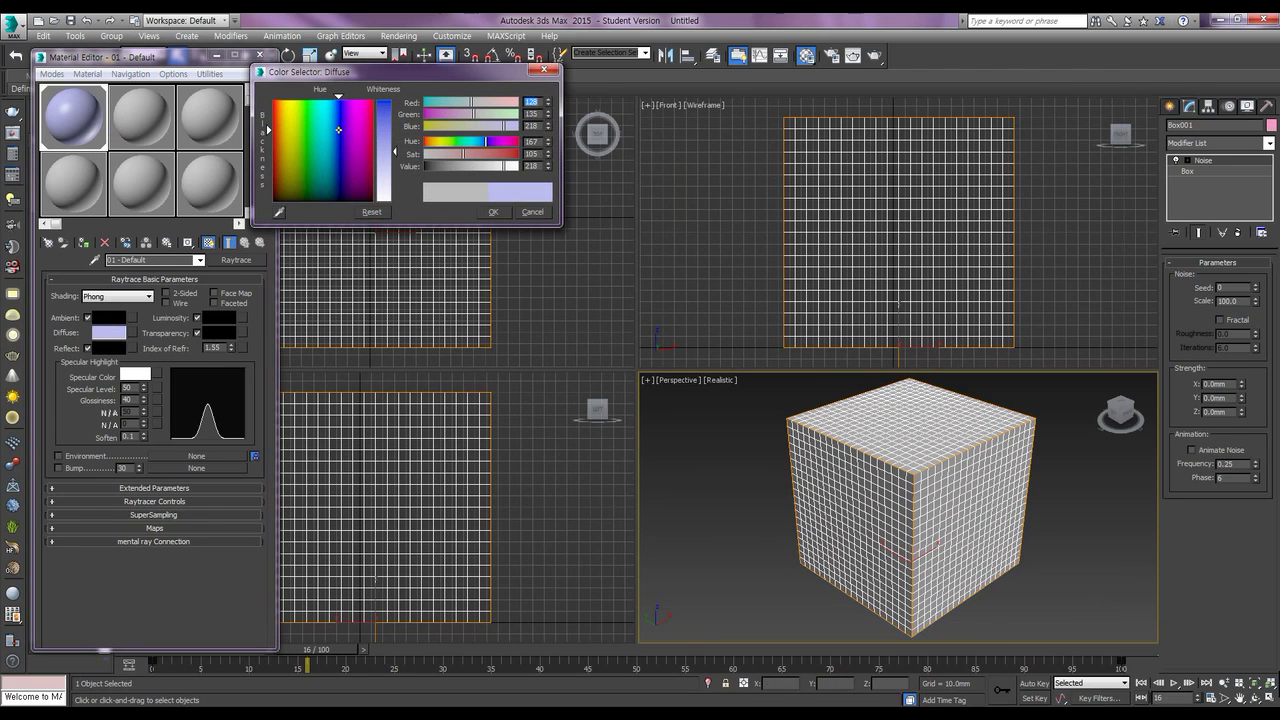
mouse_move(340, 105)
mouse_down()
mouse_move(341, 162)
mouse_move(383, 102)
mouse_up()
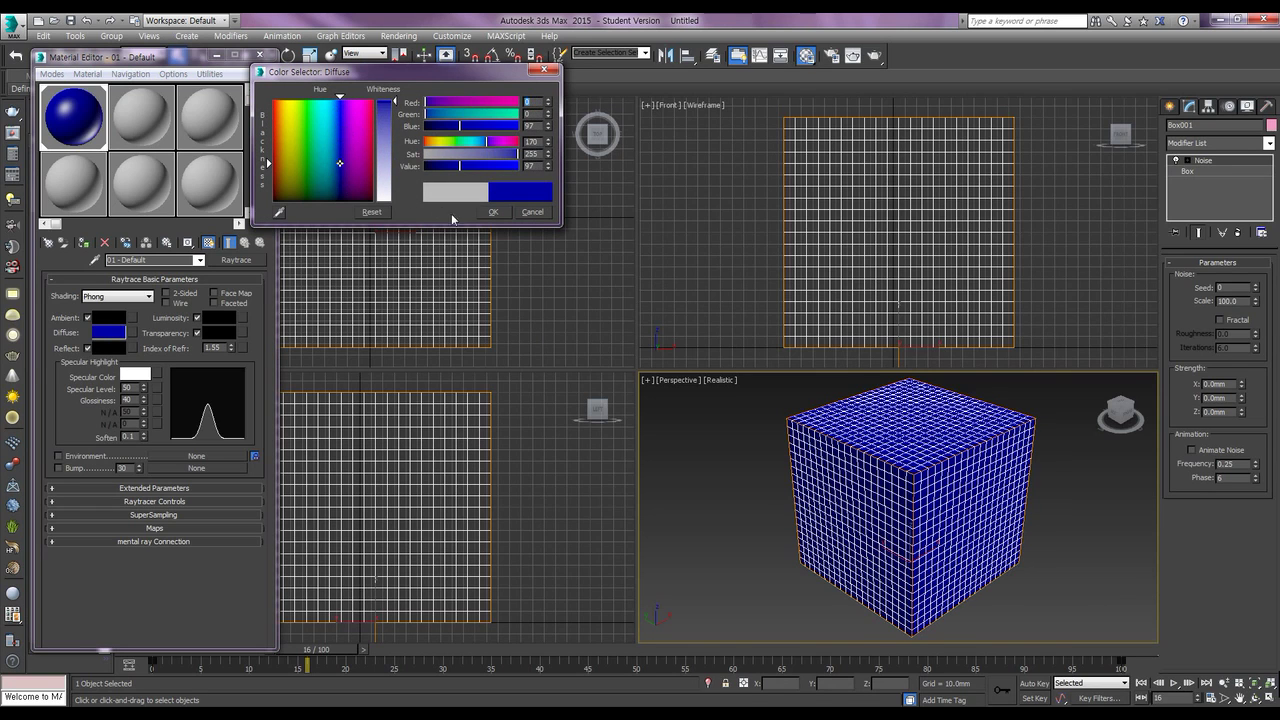
click(337, 158)
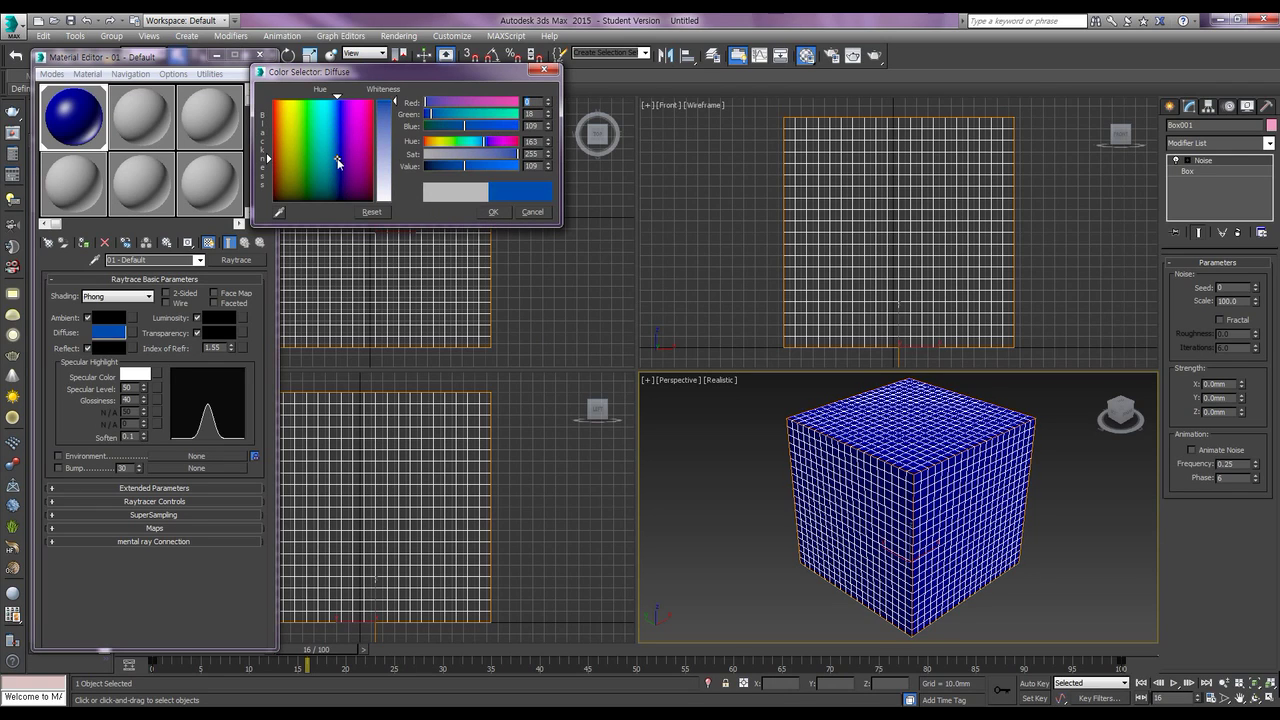
click(331, 113)
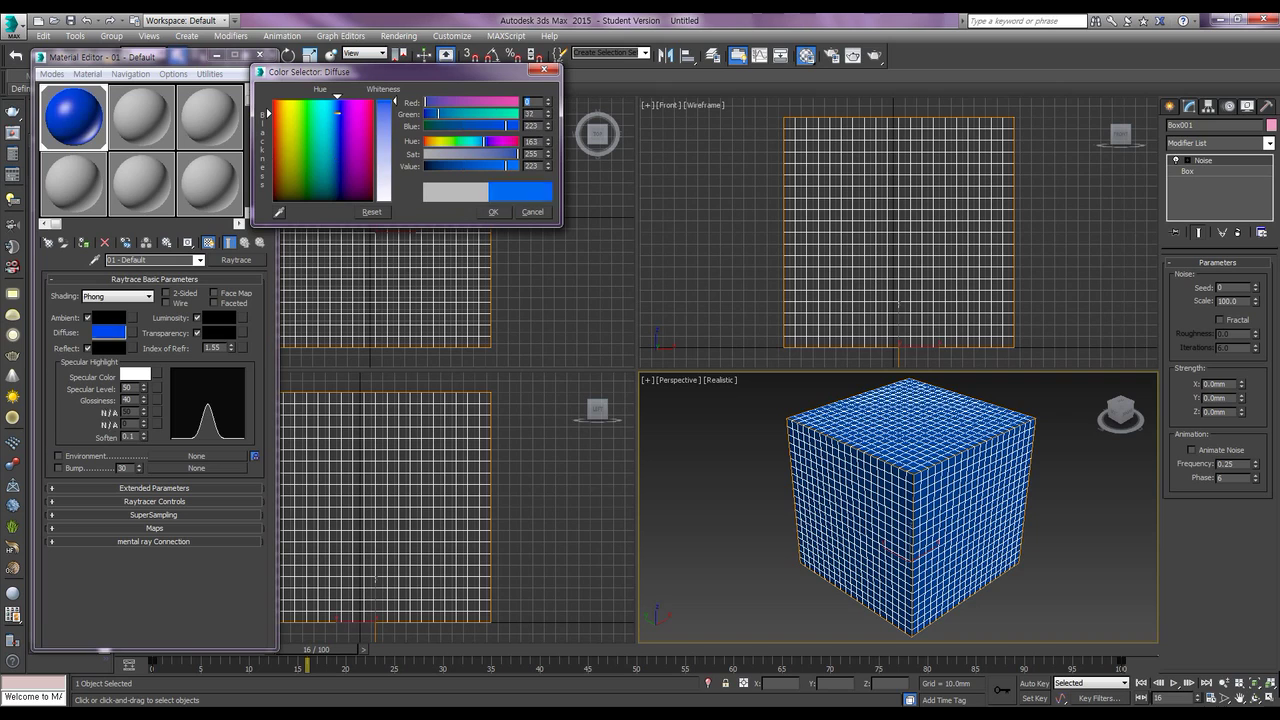
click(498, 213)
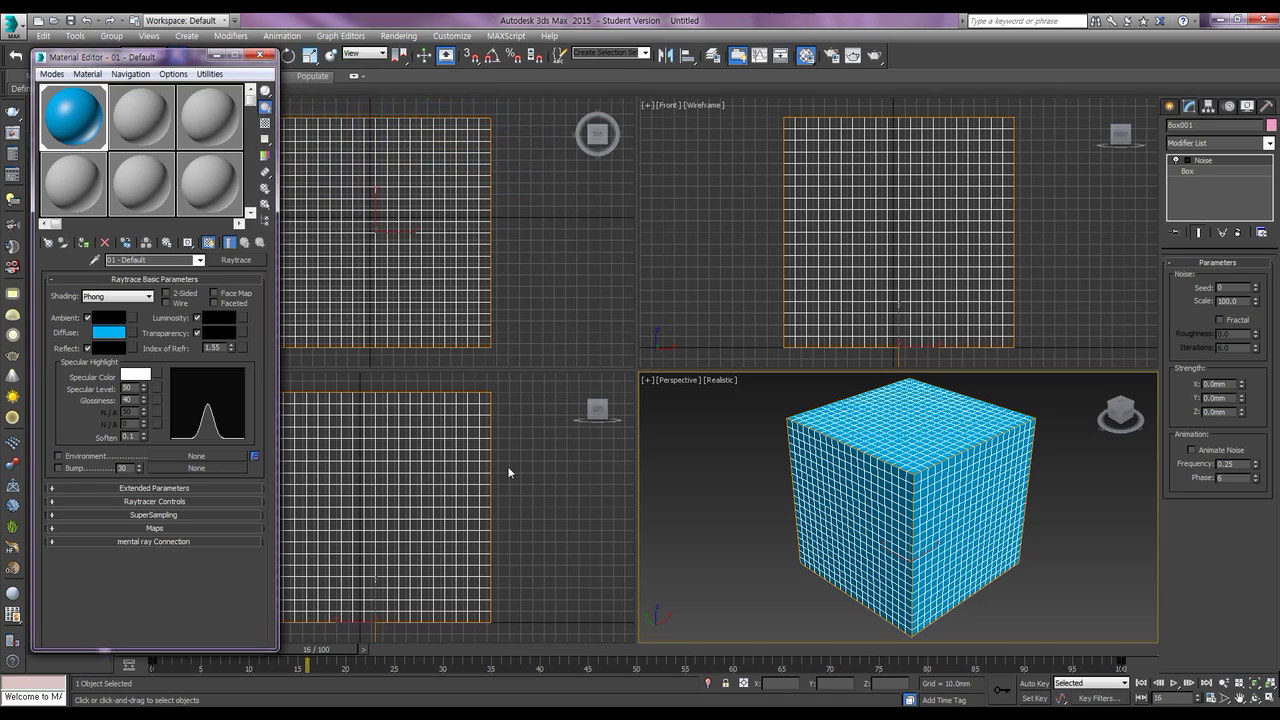
After a test render, set the material's transparency colour to pure white (255)
click(875, 55)
click(829, 140)
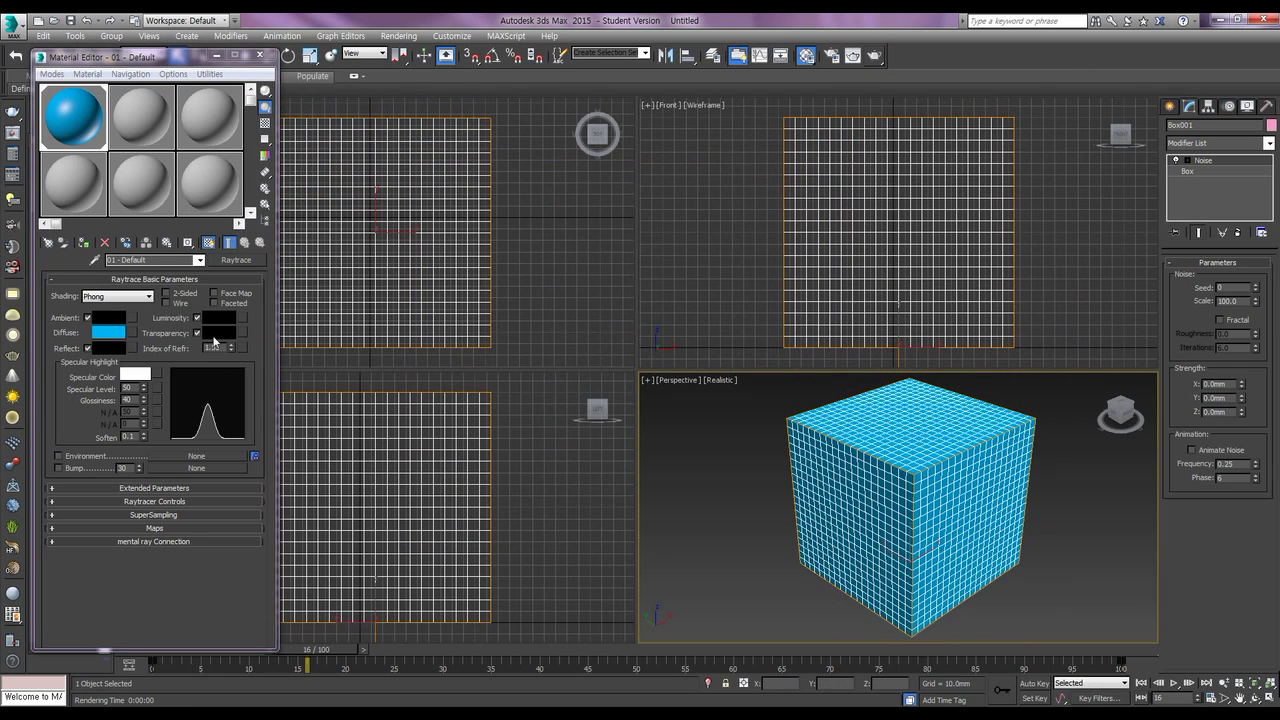
click(215, 334)
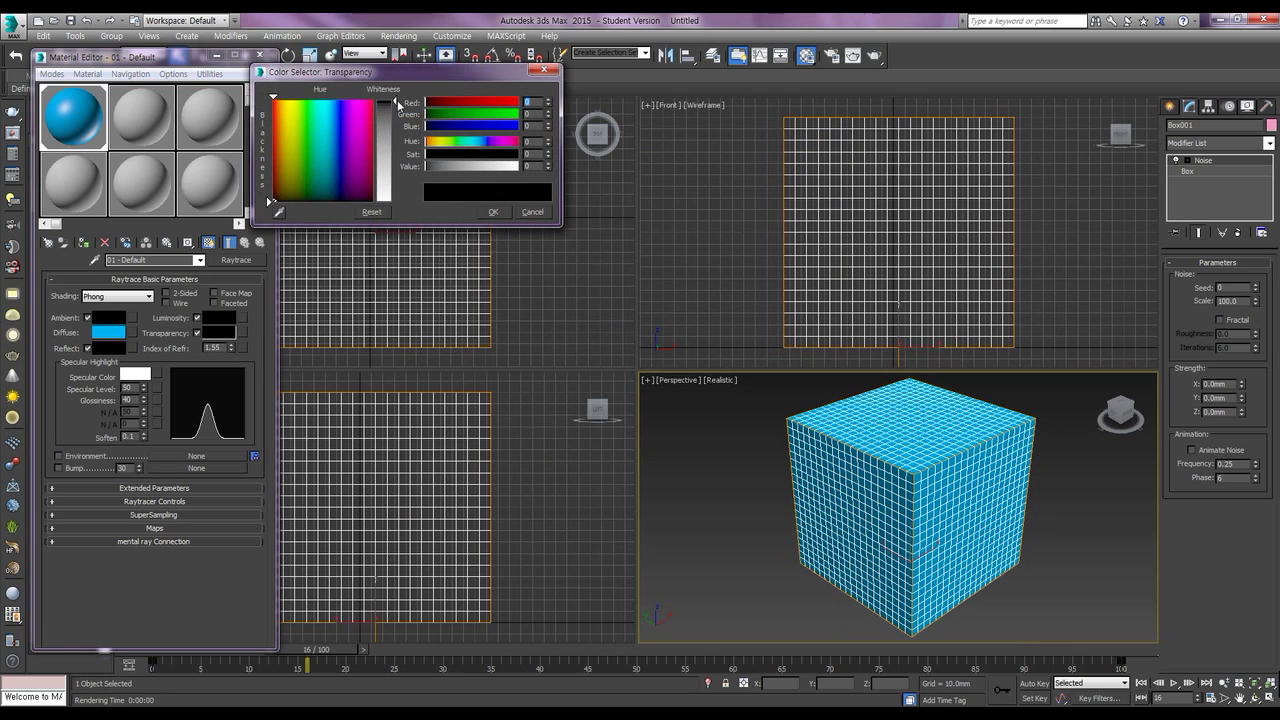
drag(397, 103, 395, 201)
click(494, 212)
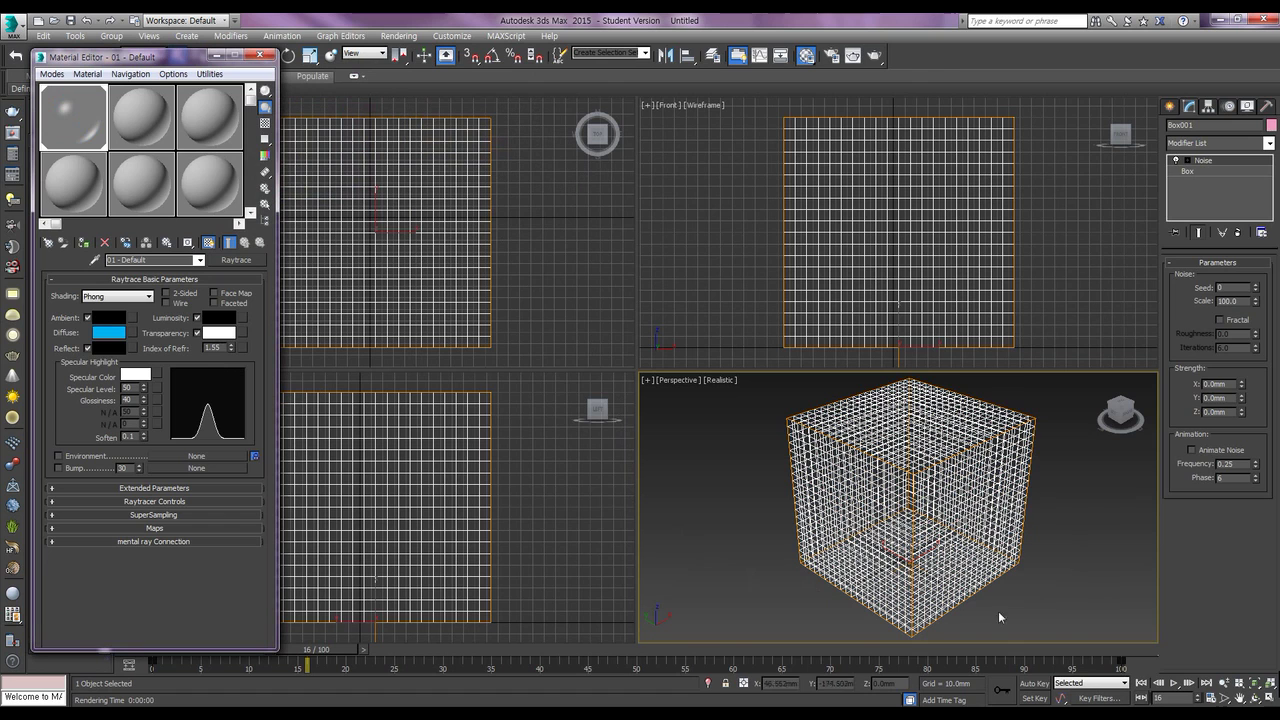
click(875, 56)
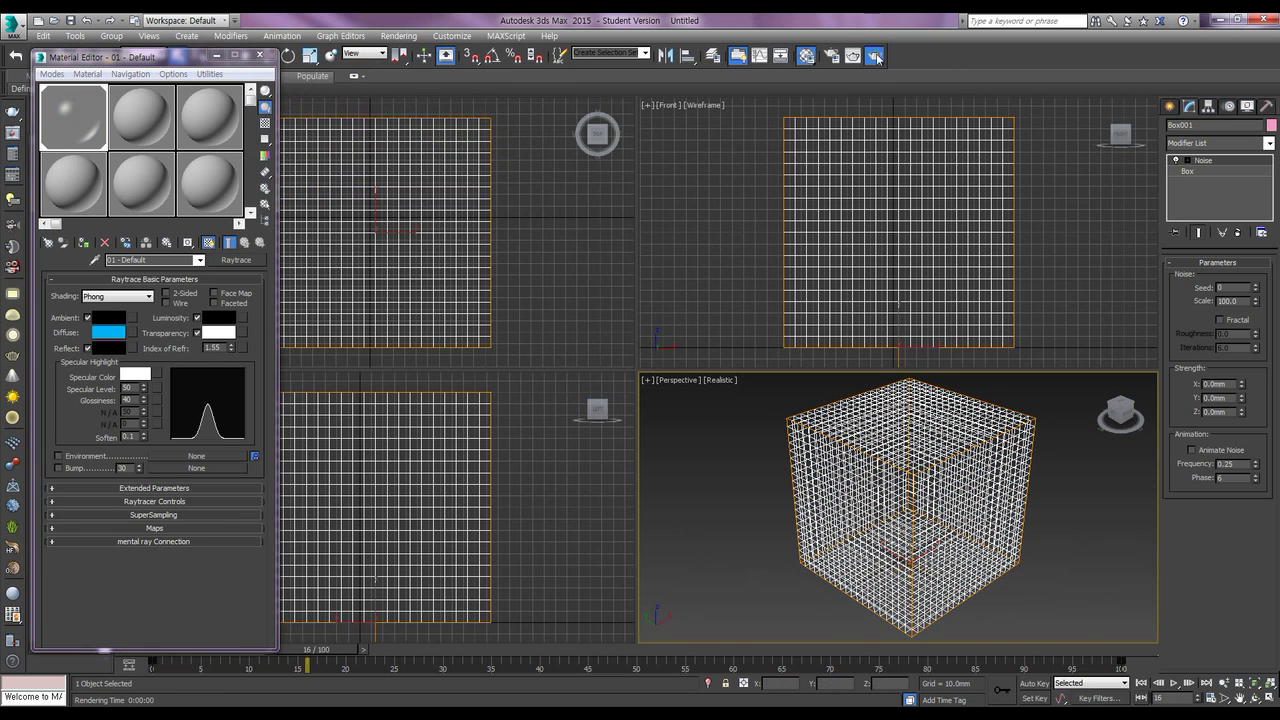
Close the render and scrub the noise animation, ending at frame 0
click(838, 134)
drag(181, 58, 184, 24)
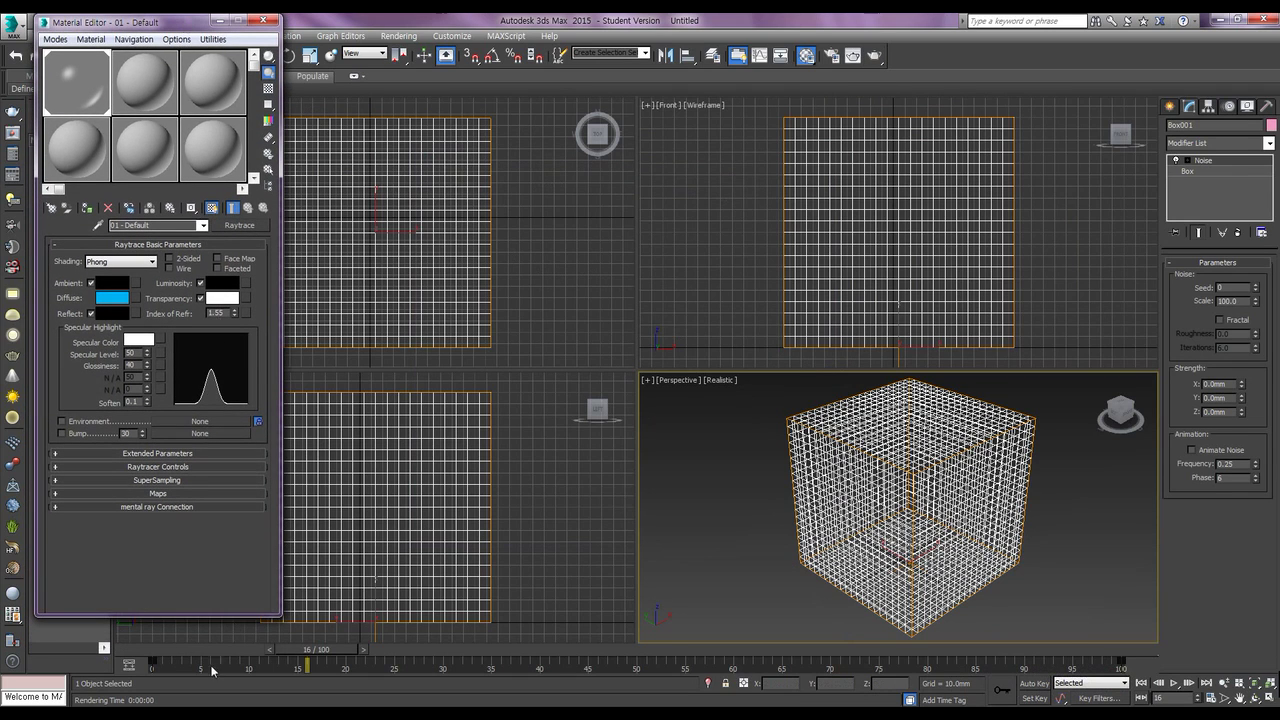
mouse_move(307, 652)
mouse_down()
mouse_move(150, 658)
mouse_move(1088, 651)
mouse_up()
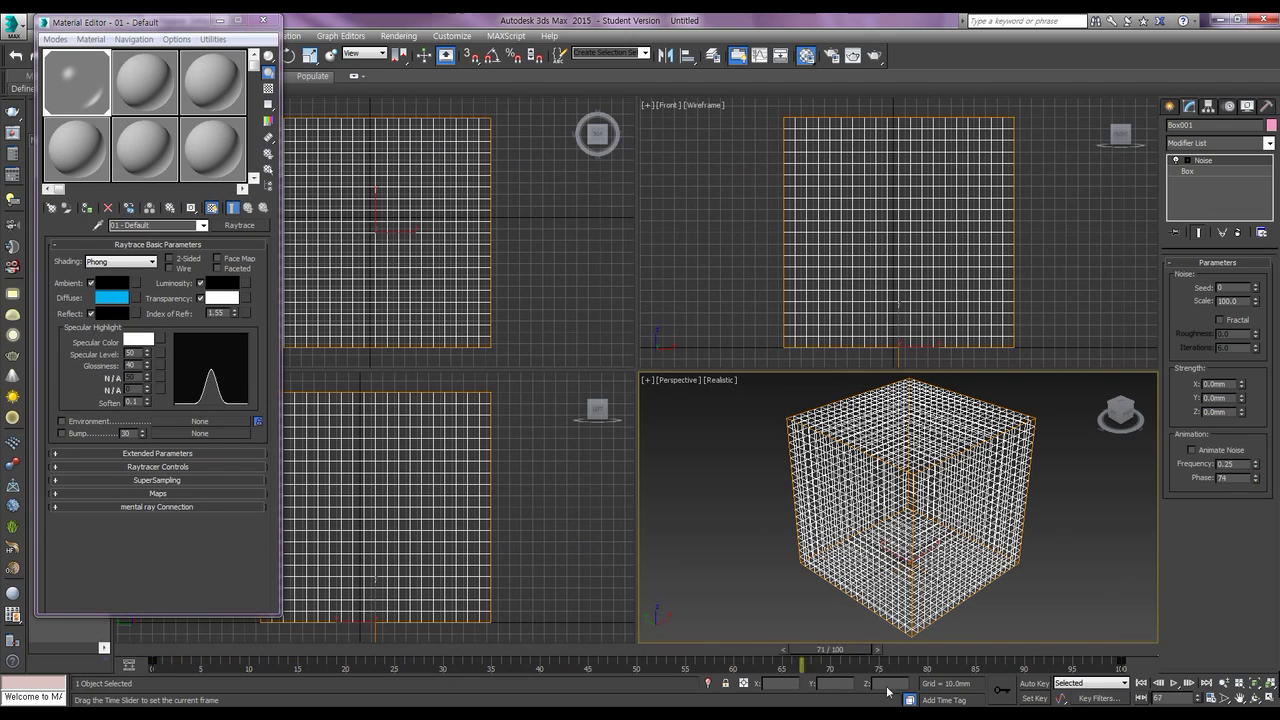
drag(1088, 651, 152, 662)
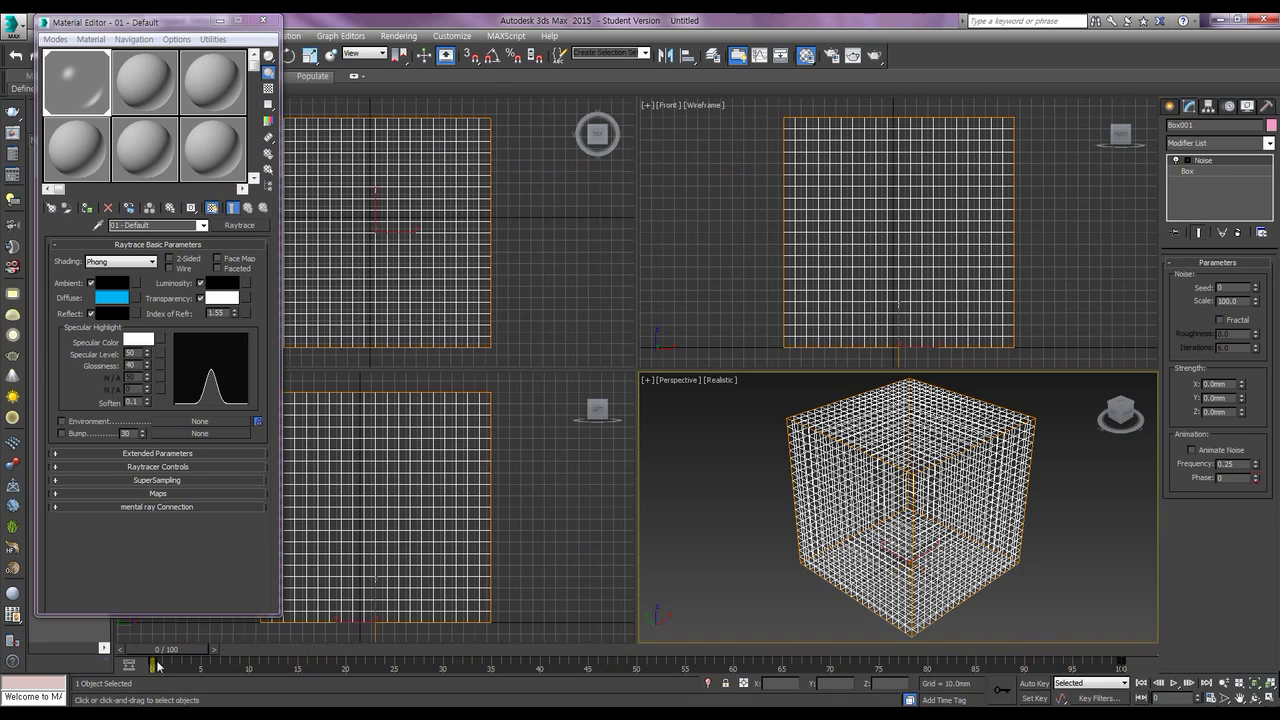
Enable Auto Key and move the time slider to frame 50
click(1035, 683)
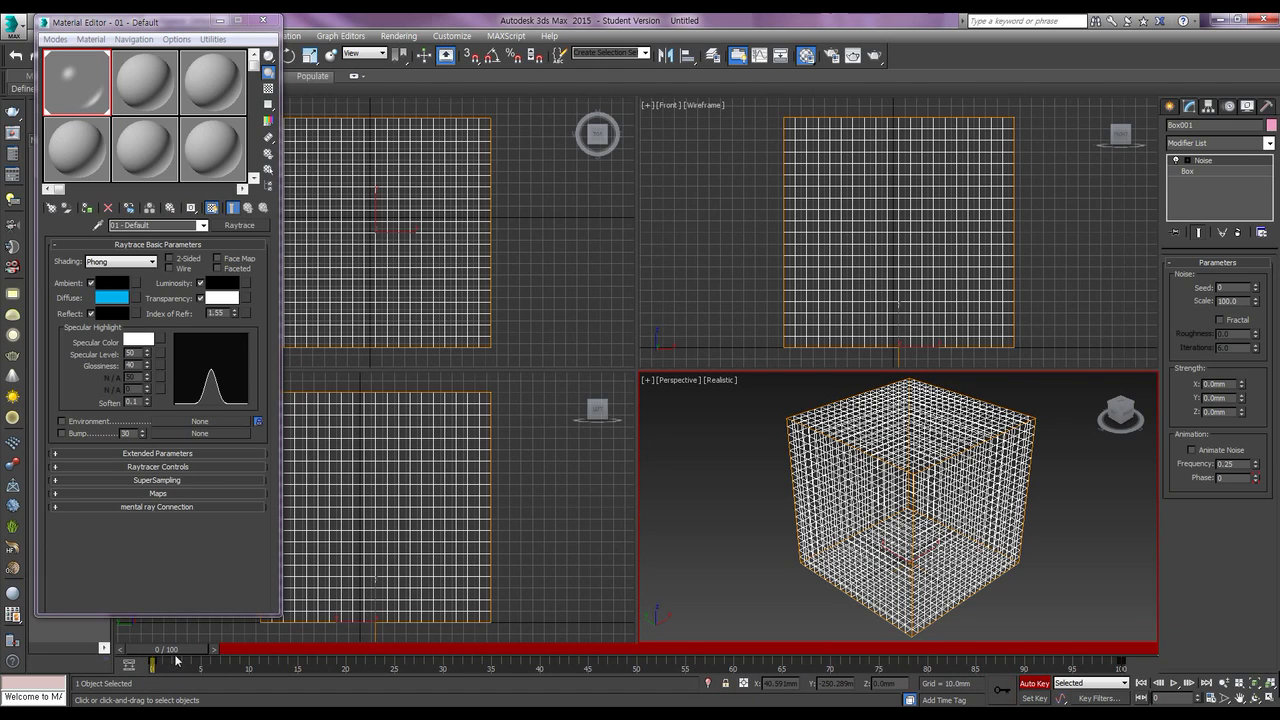
mouse_move(186, 650)
mouse_down()
mouse_move(234, 650)
mouse_move(160, 650)
mouse_up()
drag(193, 650, 664, 667)
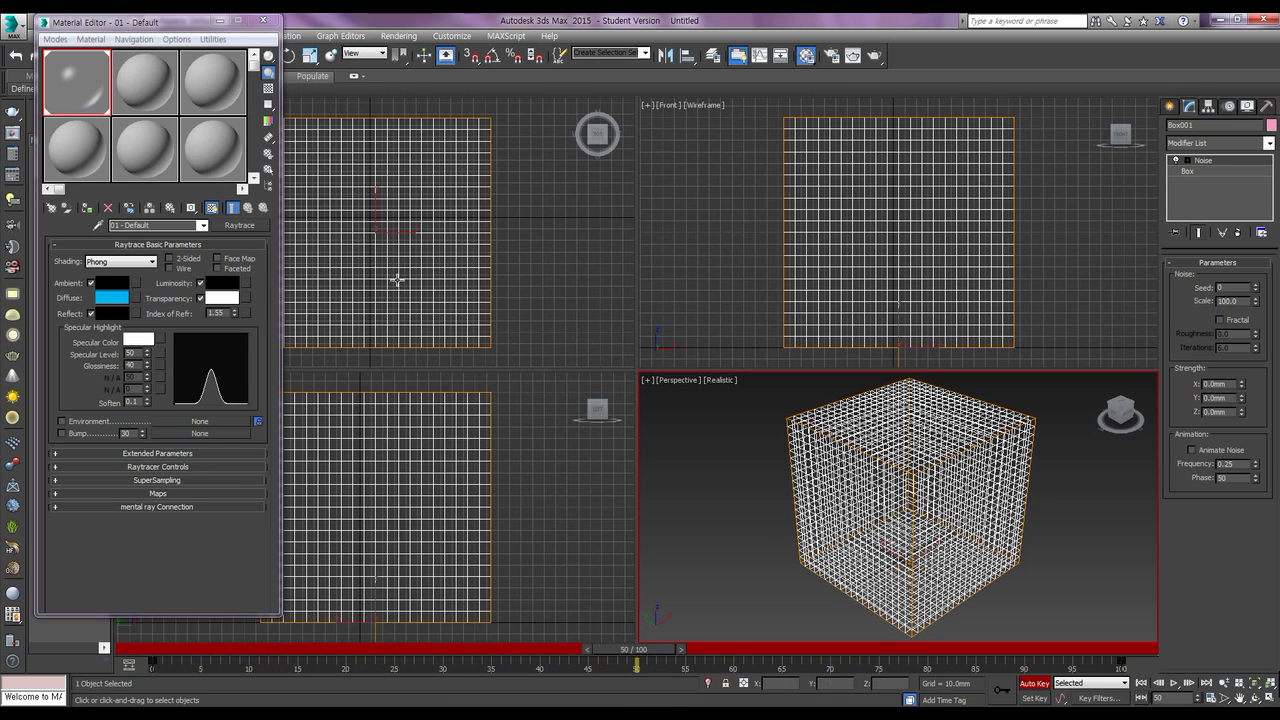
Set the material's reflect colour value to 5
click(119, 315)
double_click(530, 166)
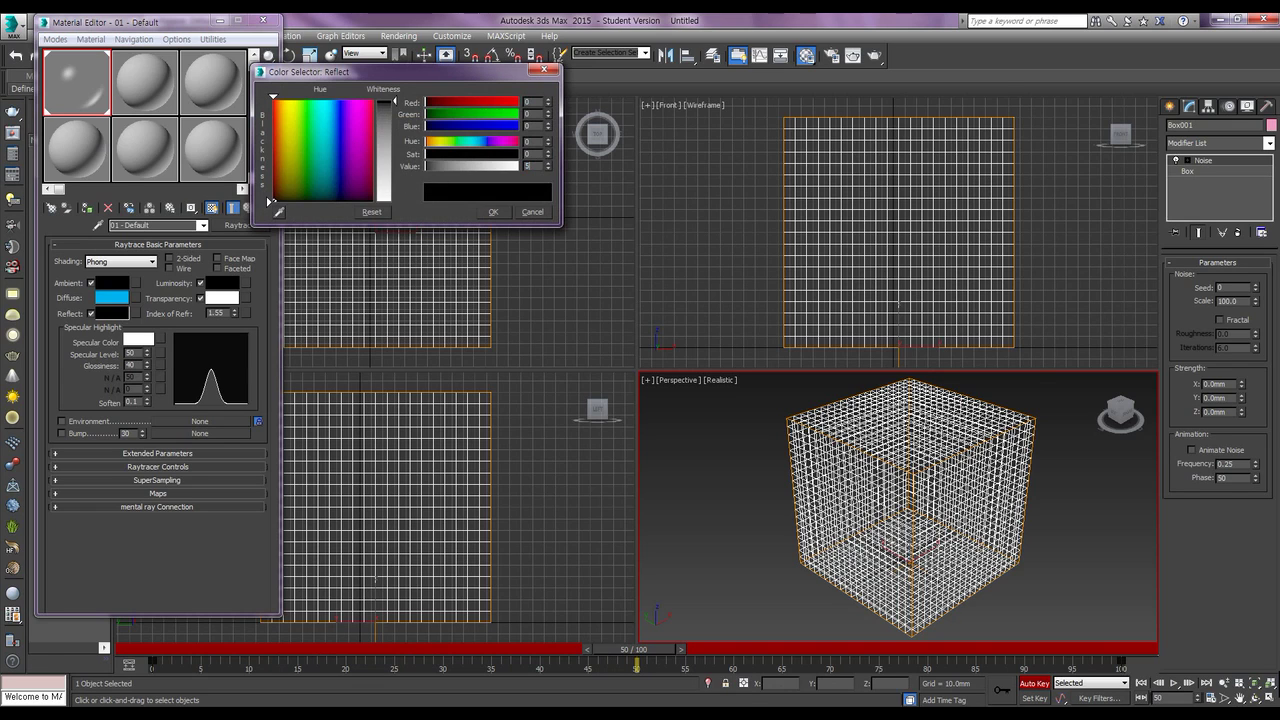
key(Return)
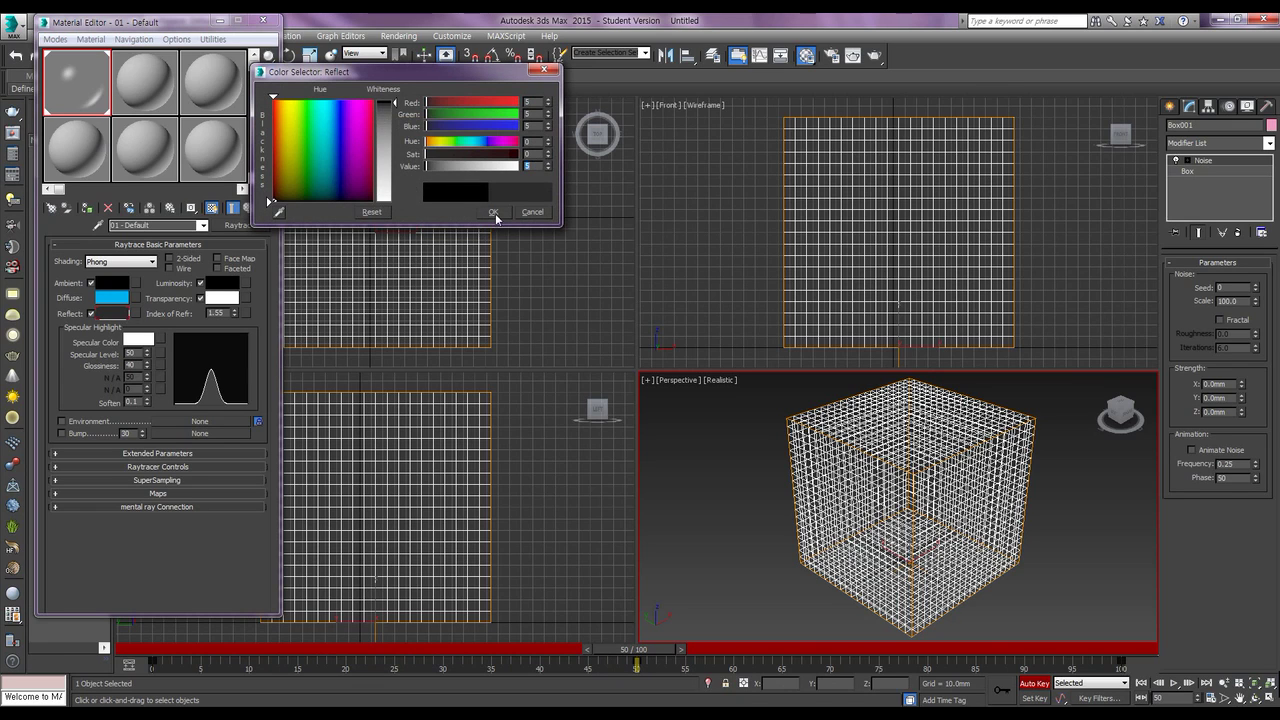
click(492, 212)
Lower the material's transparency colour value to 245
click(221, 298)
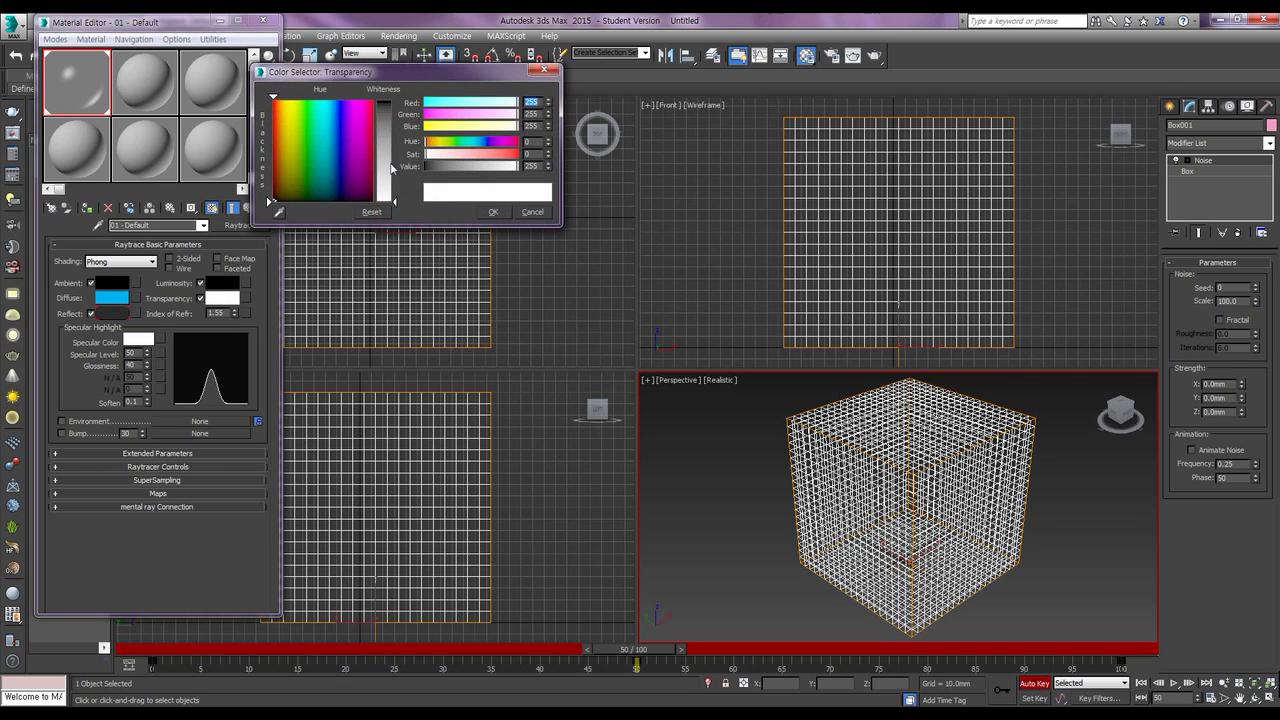
double_click(535, 166)
text(2)
key(Return)
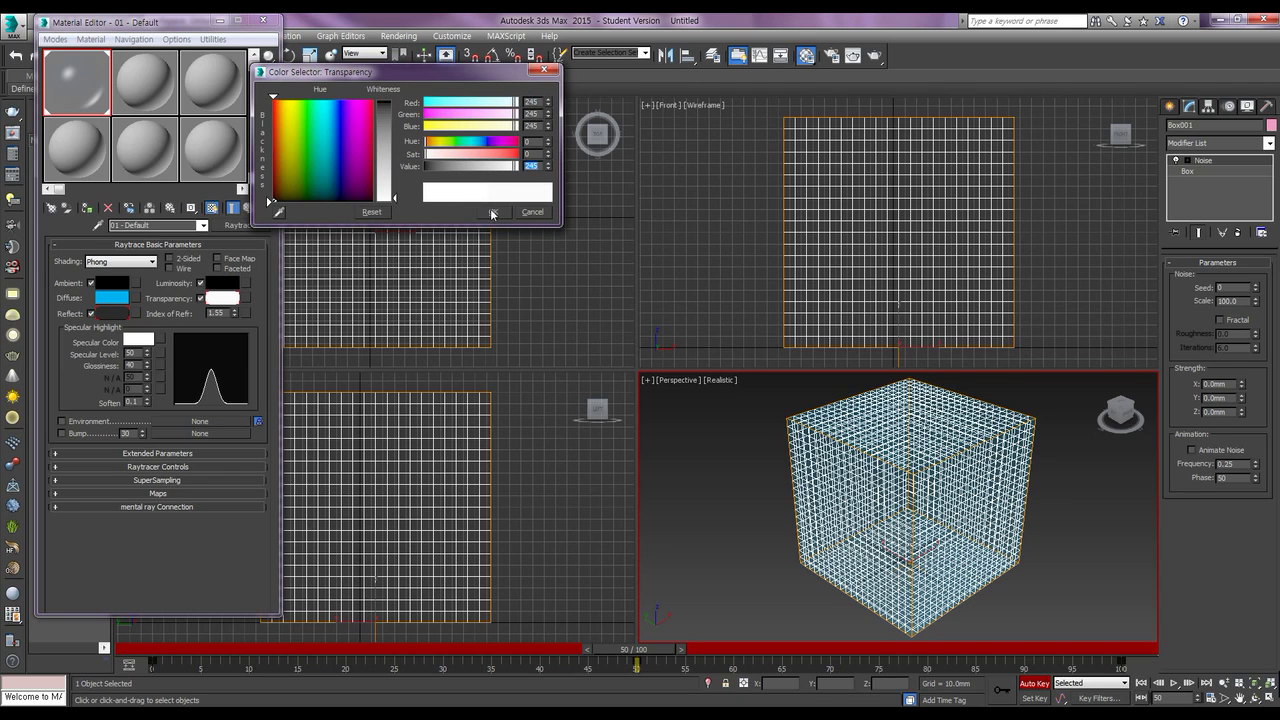
click(492, 213)
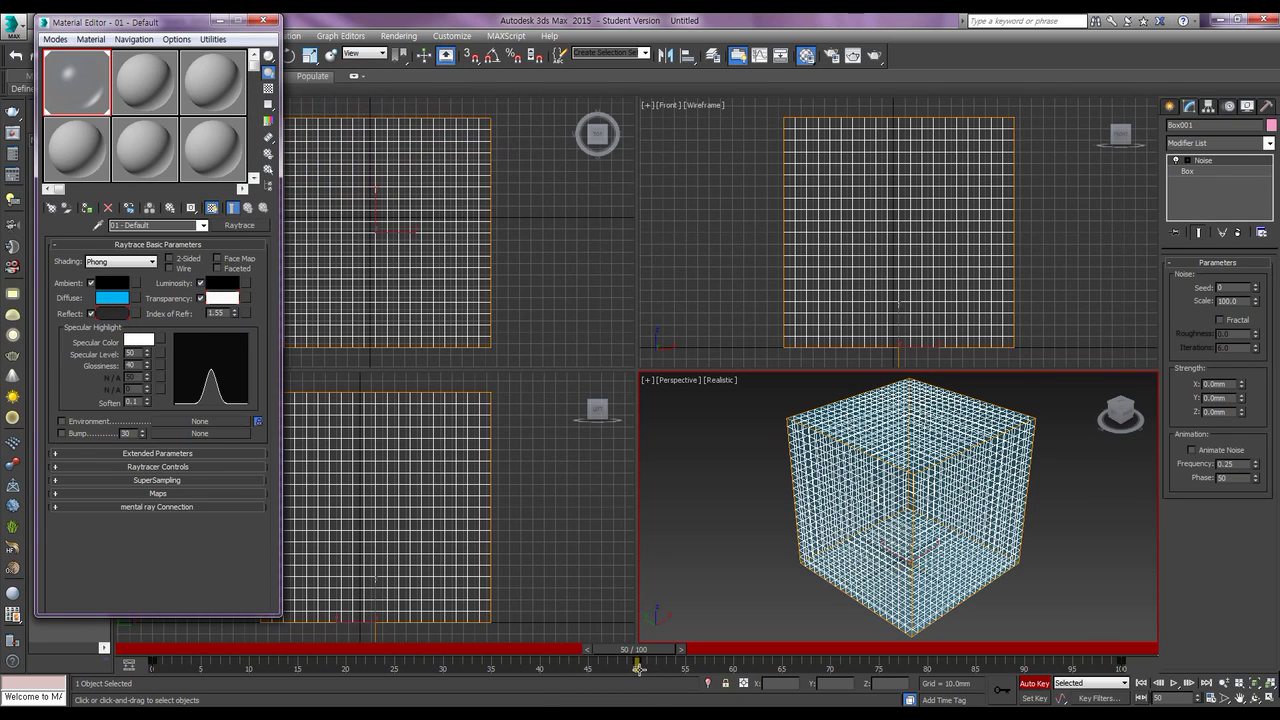
At frame 50, enable Fractal noise and drag up the X and Y strengths
drag(651, 651, 668, 655)
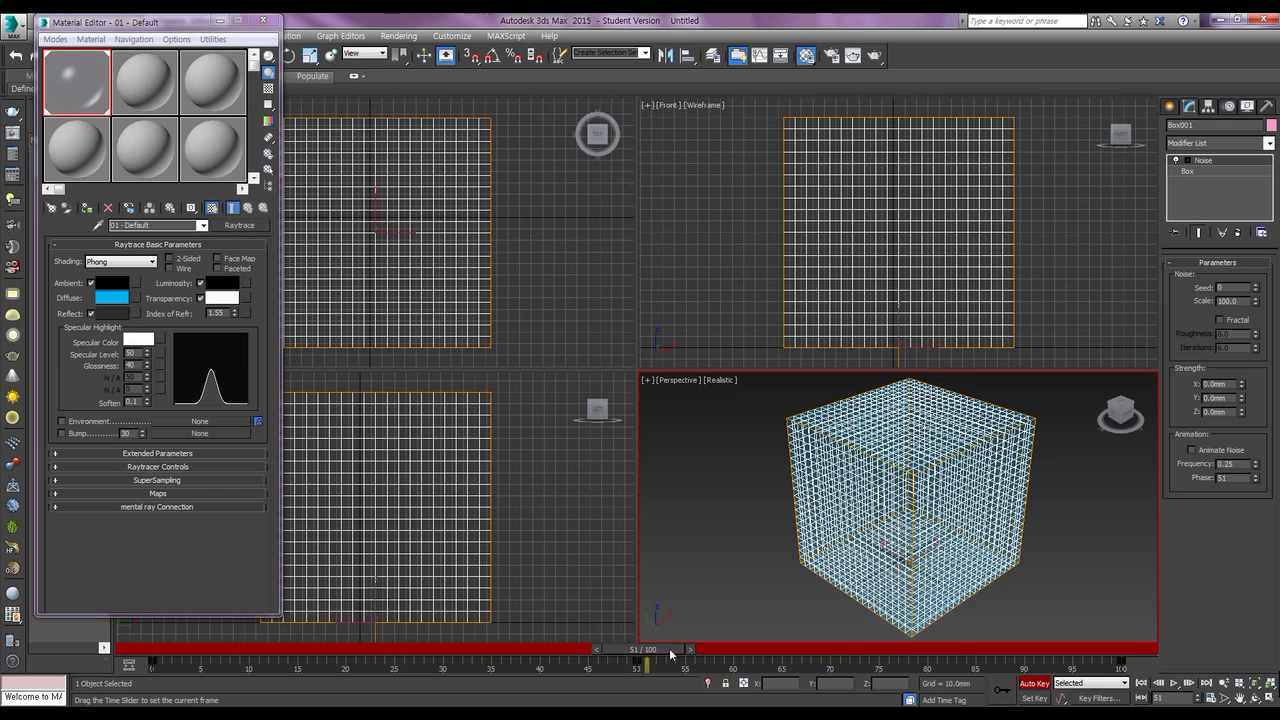
drag(654, 656, 637, 656)
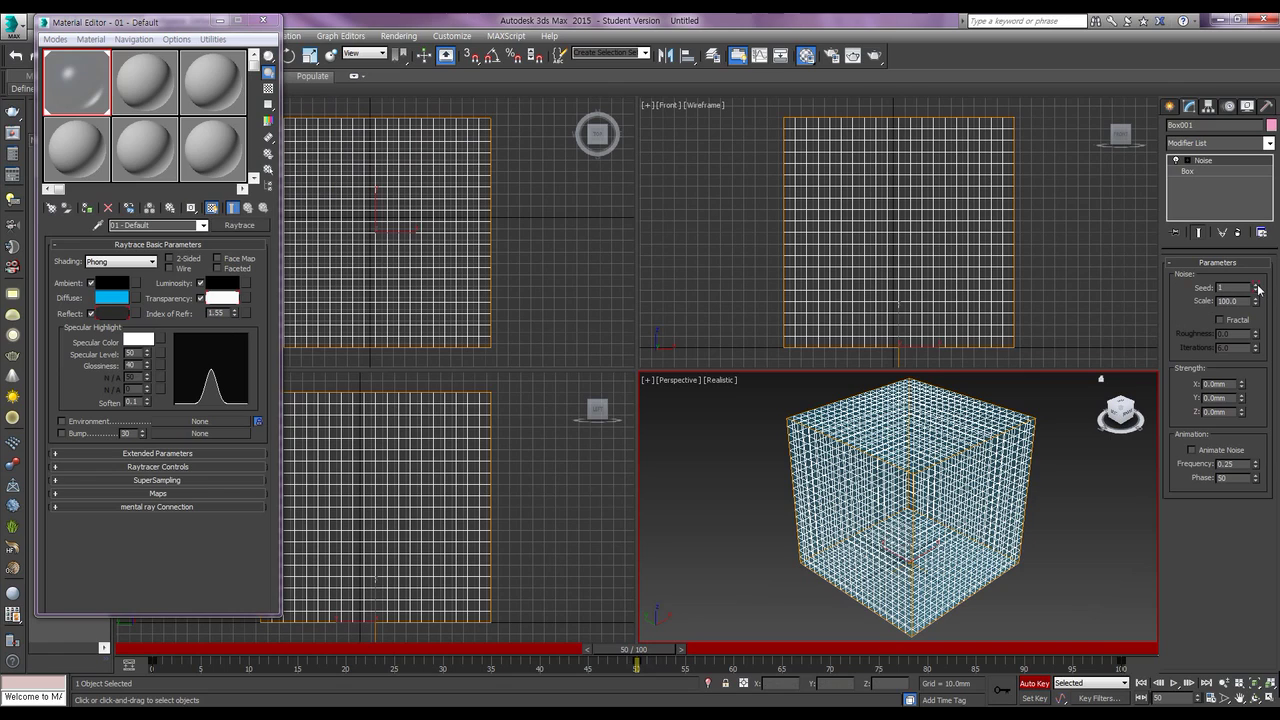
click(1220, 320)
drag(1241, 384, 1248, 105)
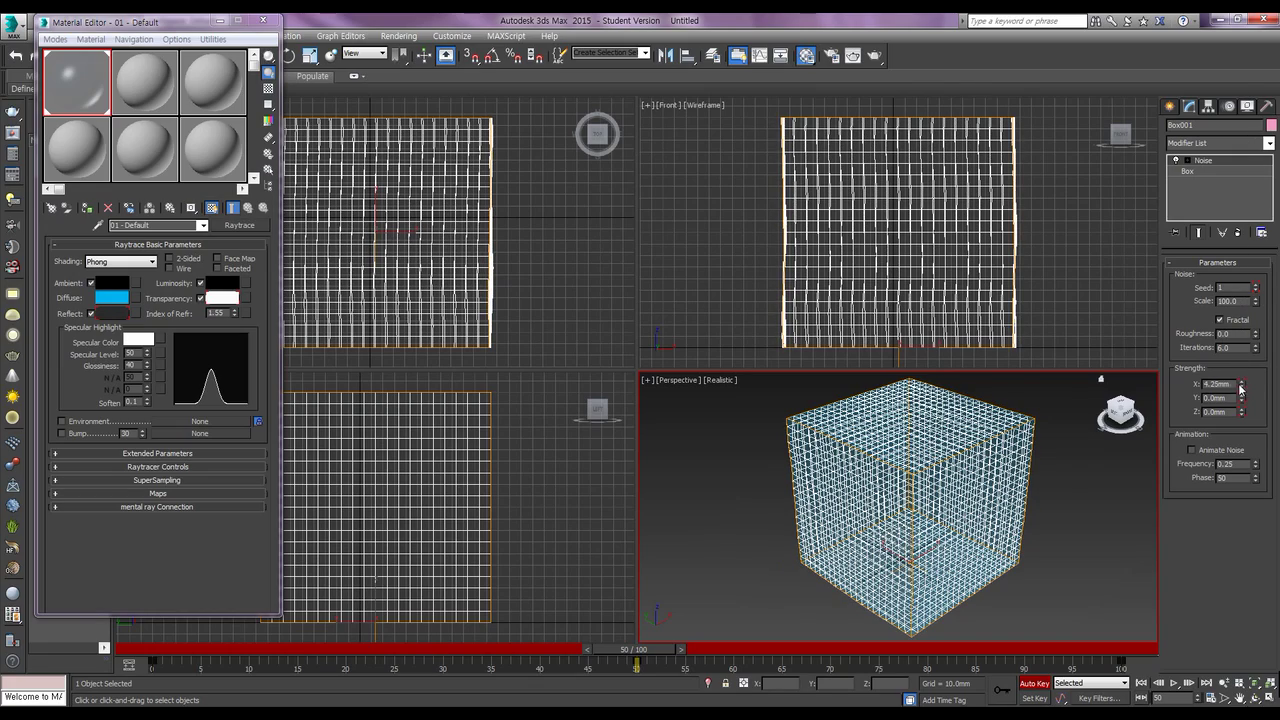
mouse_move(1241, 386)
mouse_down()
mouse_move(1247, 395)
mouse_move(1246, 368)
mouse_up()
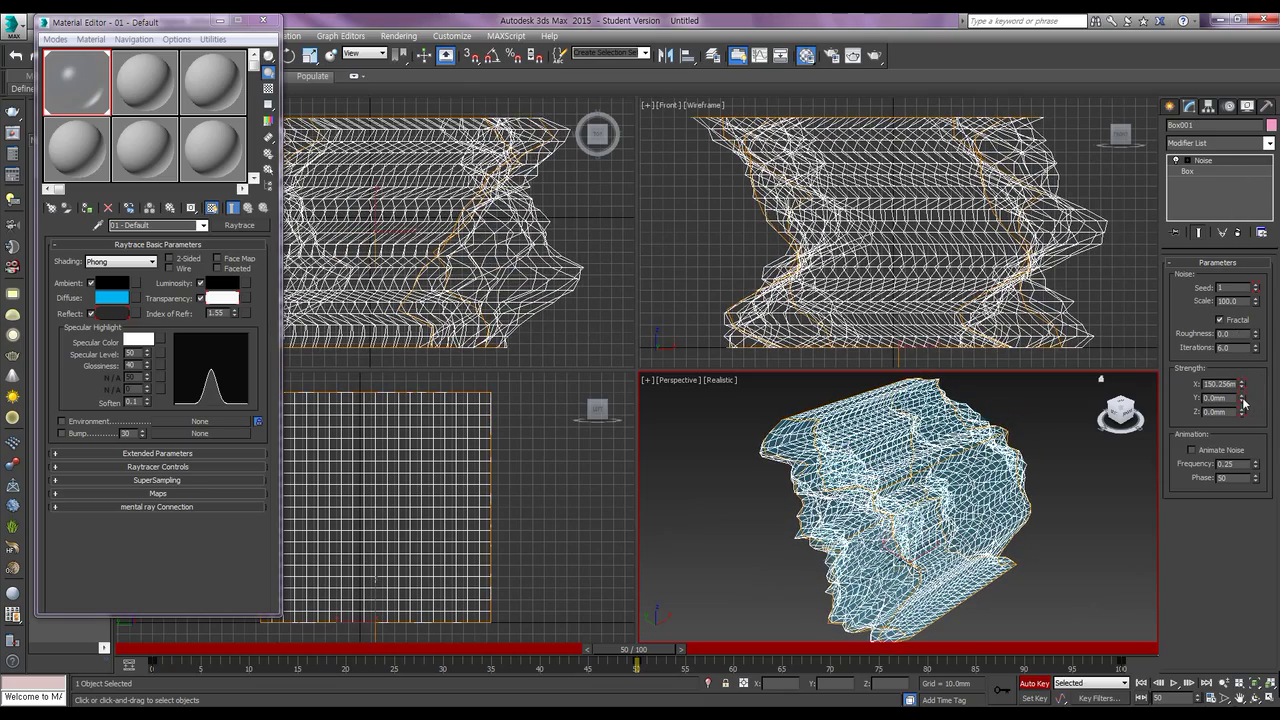
drag(1243, 399, 1244, 287)
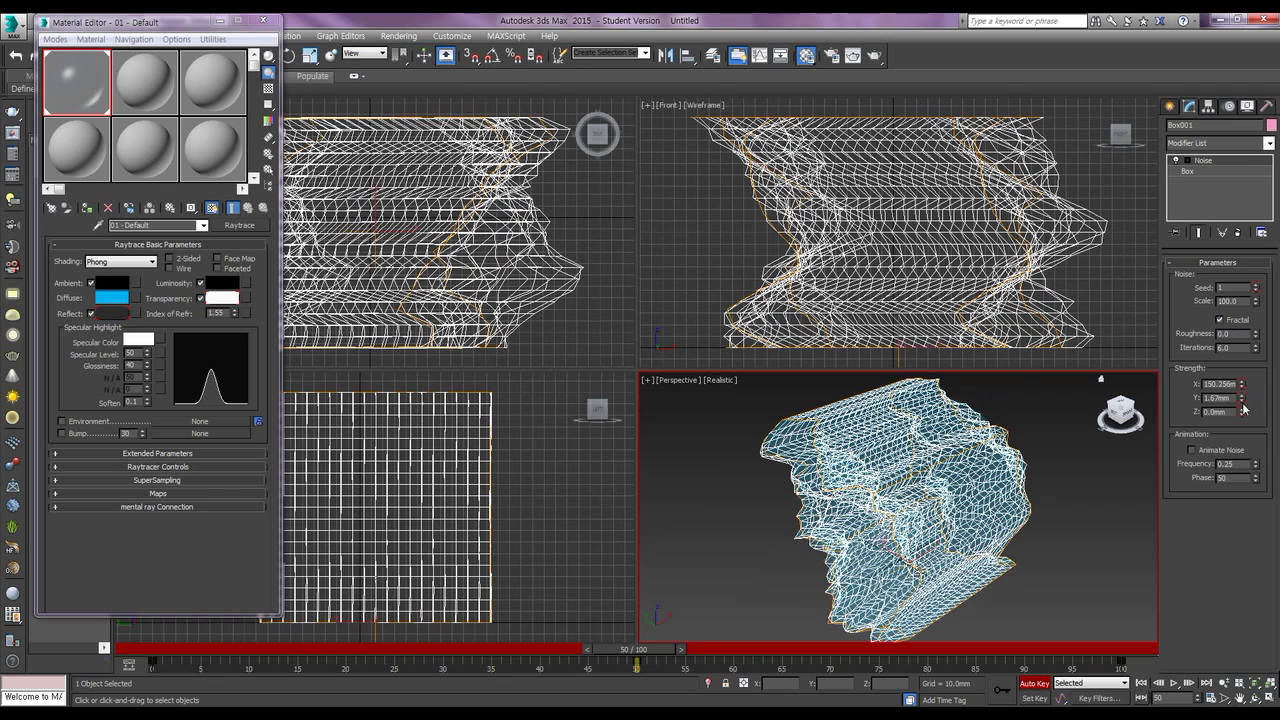
drag(1243, 398, 1240, 270)
Enter Noise strengths X 150, Y 150, Z 100 mm and orbit around the result
drag(1231, 383, 1189, 380)
text(150)
key(Tab)
text(150)
key(Tab)
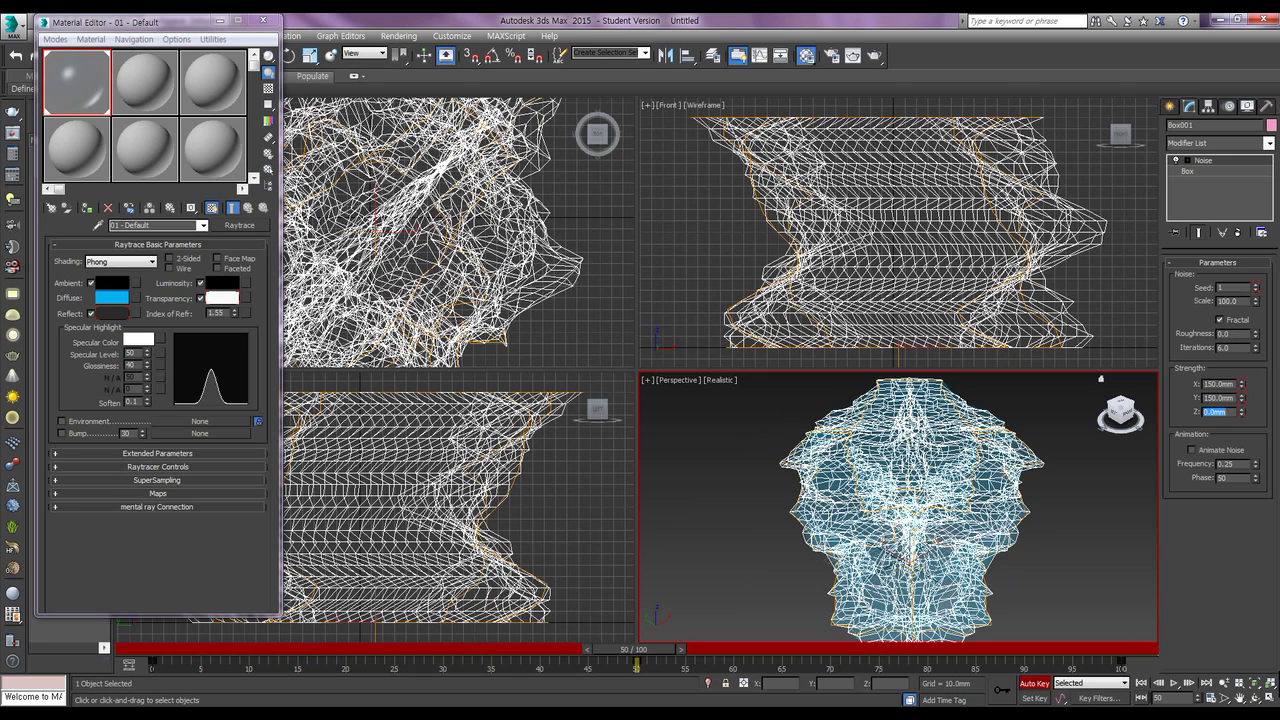
text(50)
key(Return)
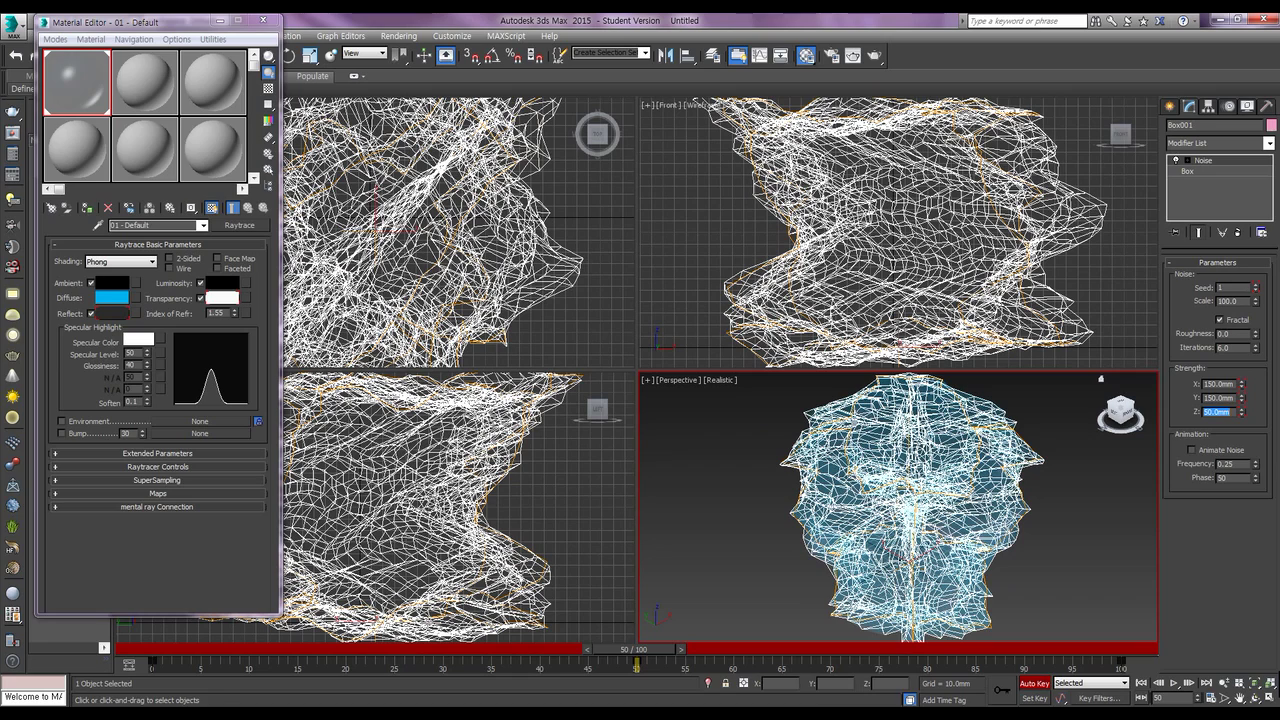
text(100)
key(Return)
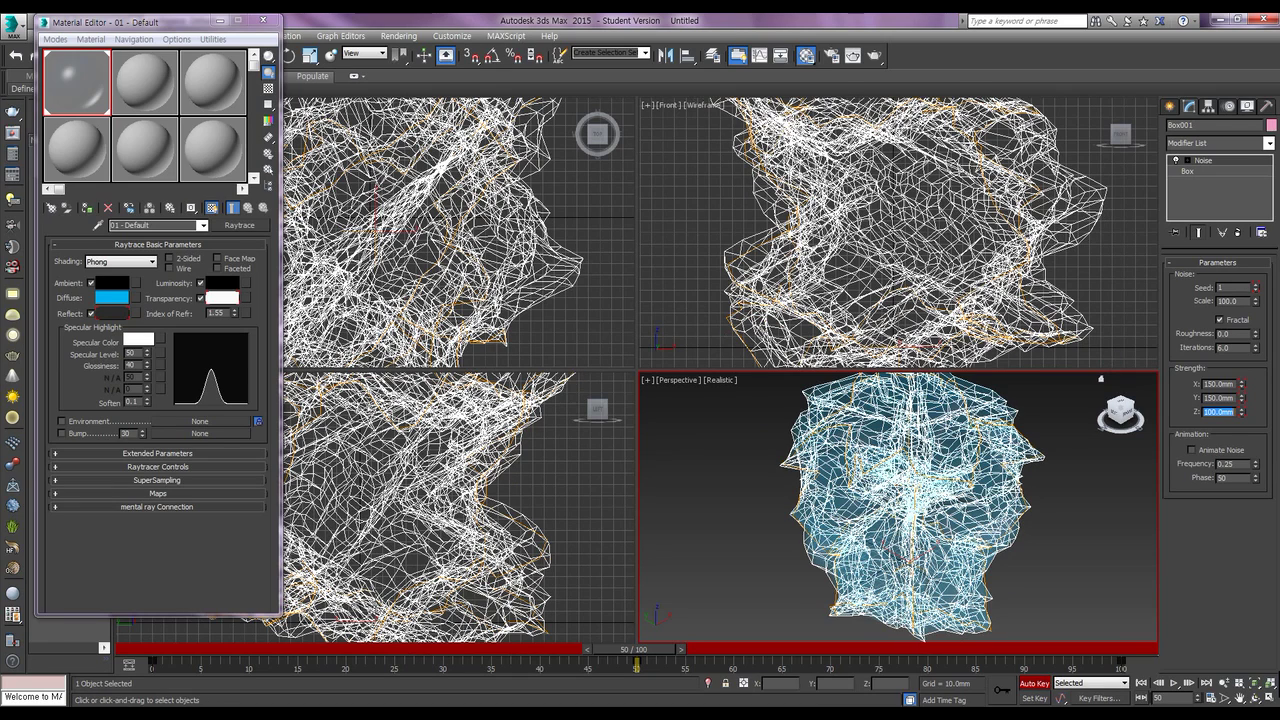
mouse_move(883, 518)
alt+middle_down()
mouse_move(1030, 570)
mouse_move(950, 442)
alt+middle_up()
mouse_move(910, 547)
alt+middle_down()
mouse_move(940, 555)
mouse_move(906, 512)
alt+middle_up()
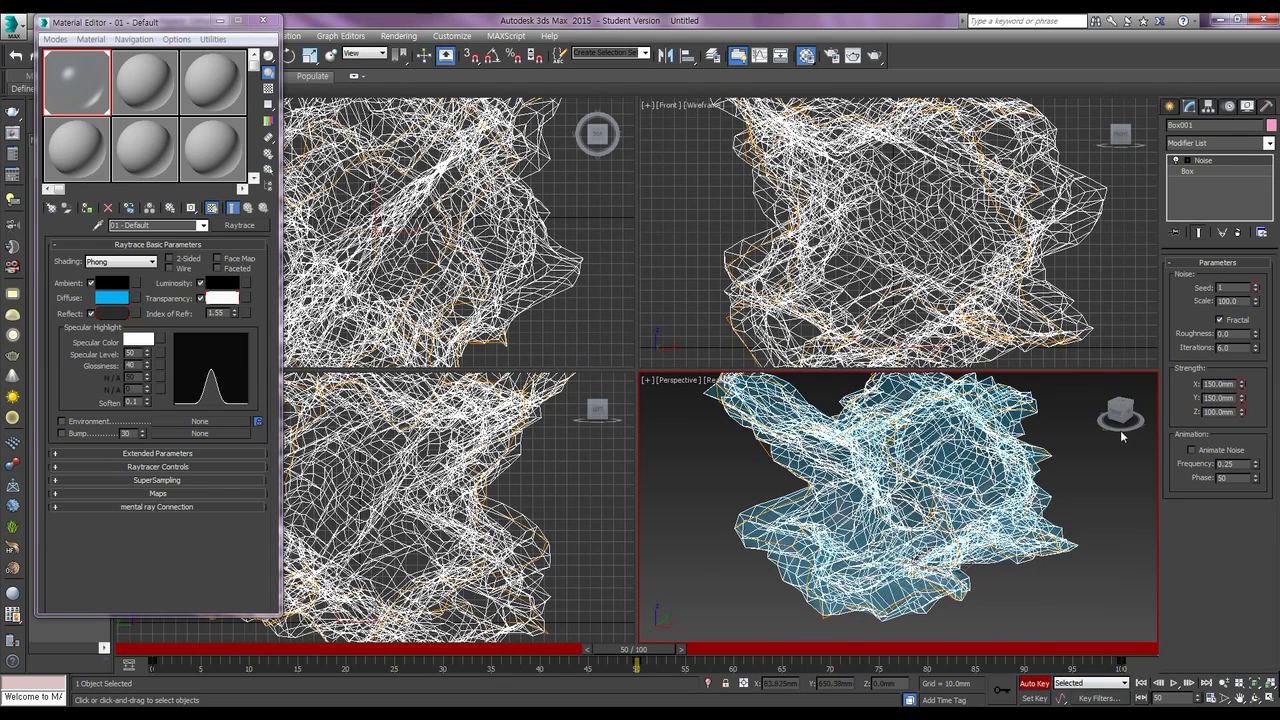
Add MeshSmooth above Noise and jump to frame 100
click(1209, 143)
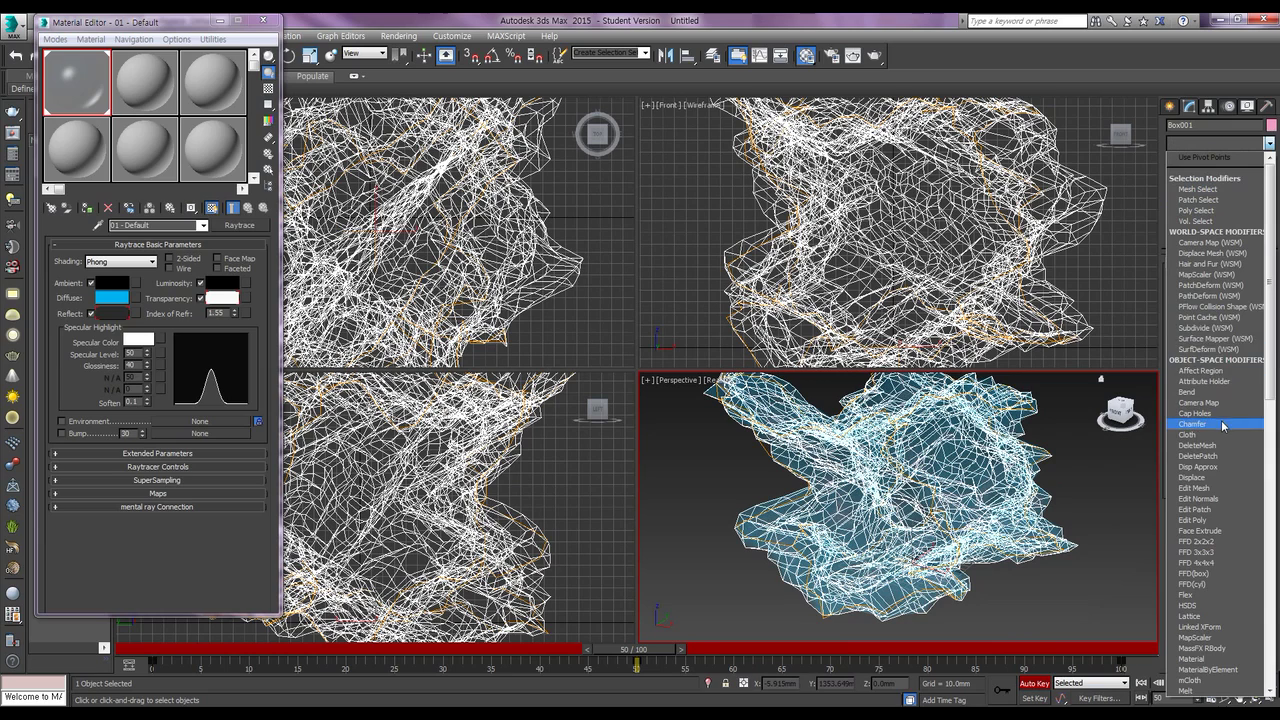
scroll(1222, 425, down, 15)
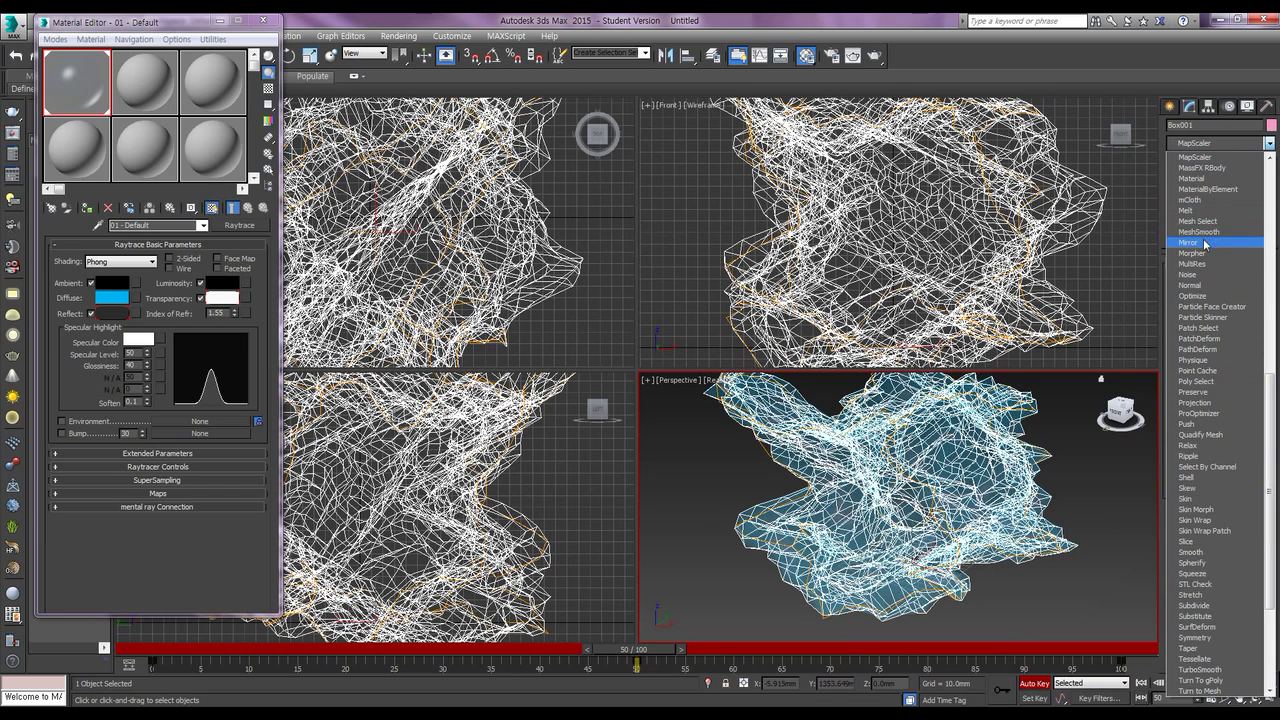
click(1205, 232)
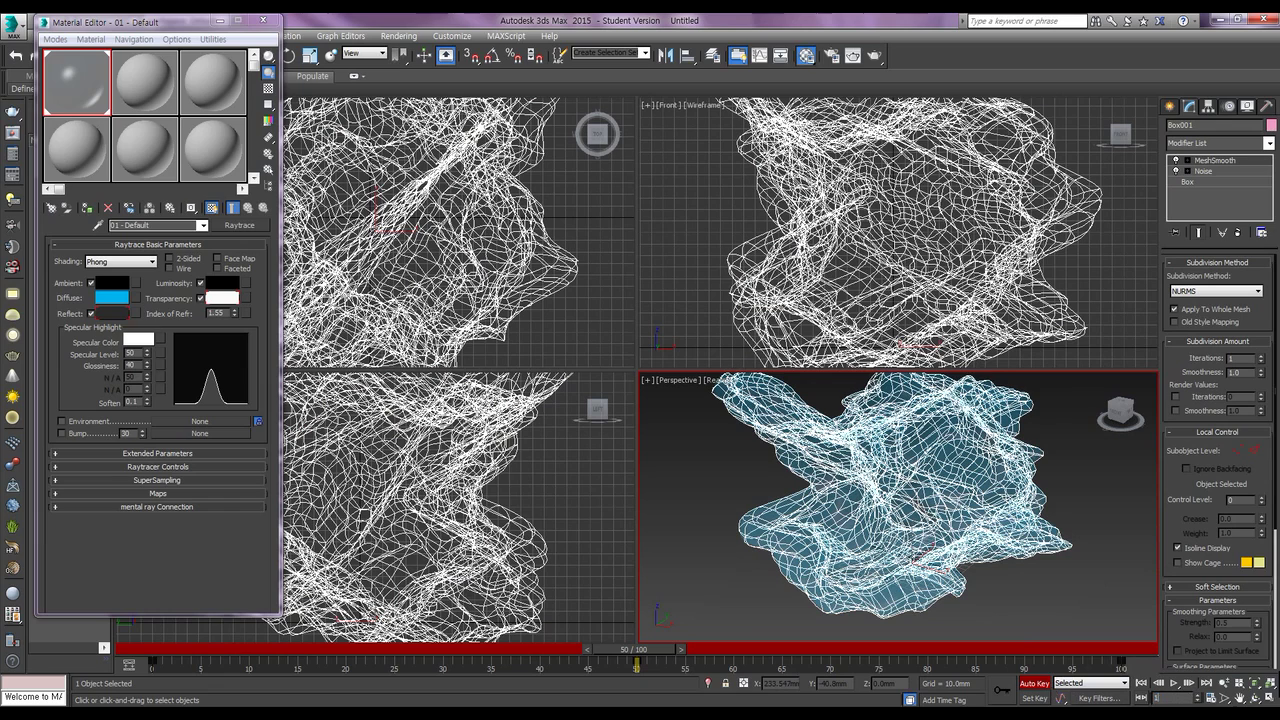
key(End)
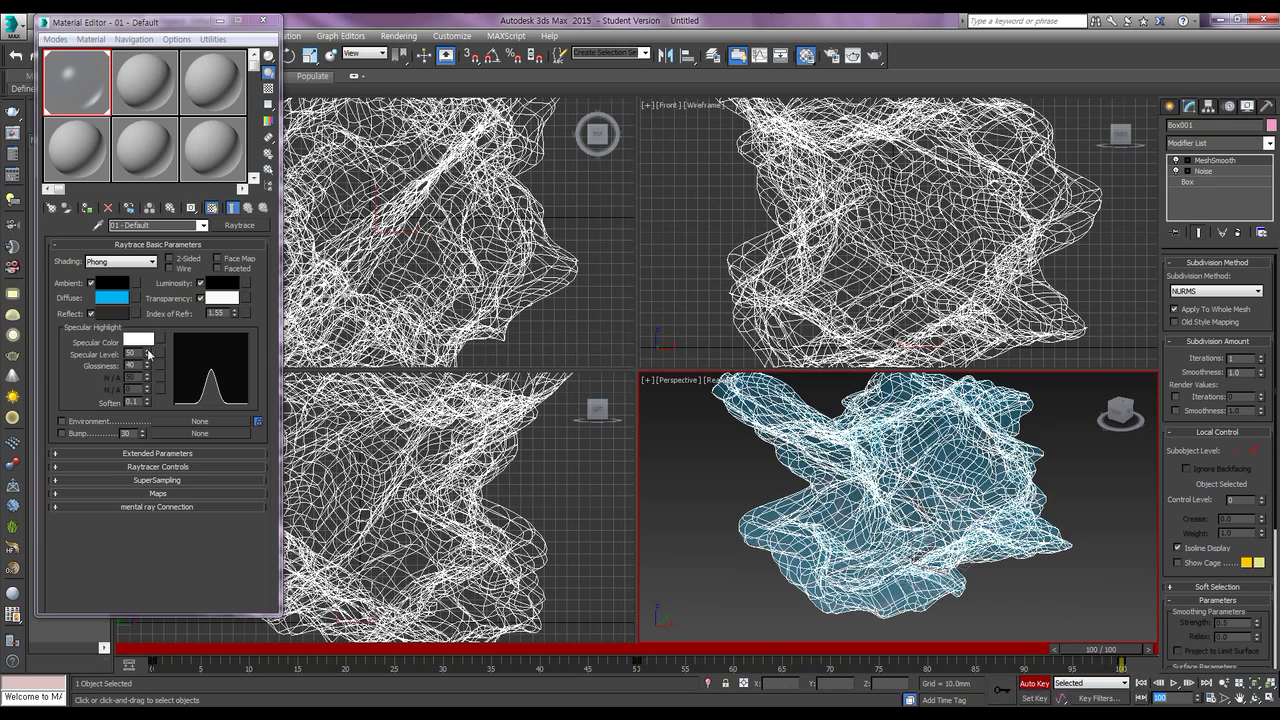
click(119, 316)
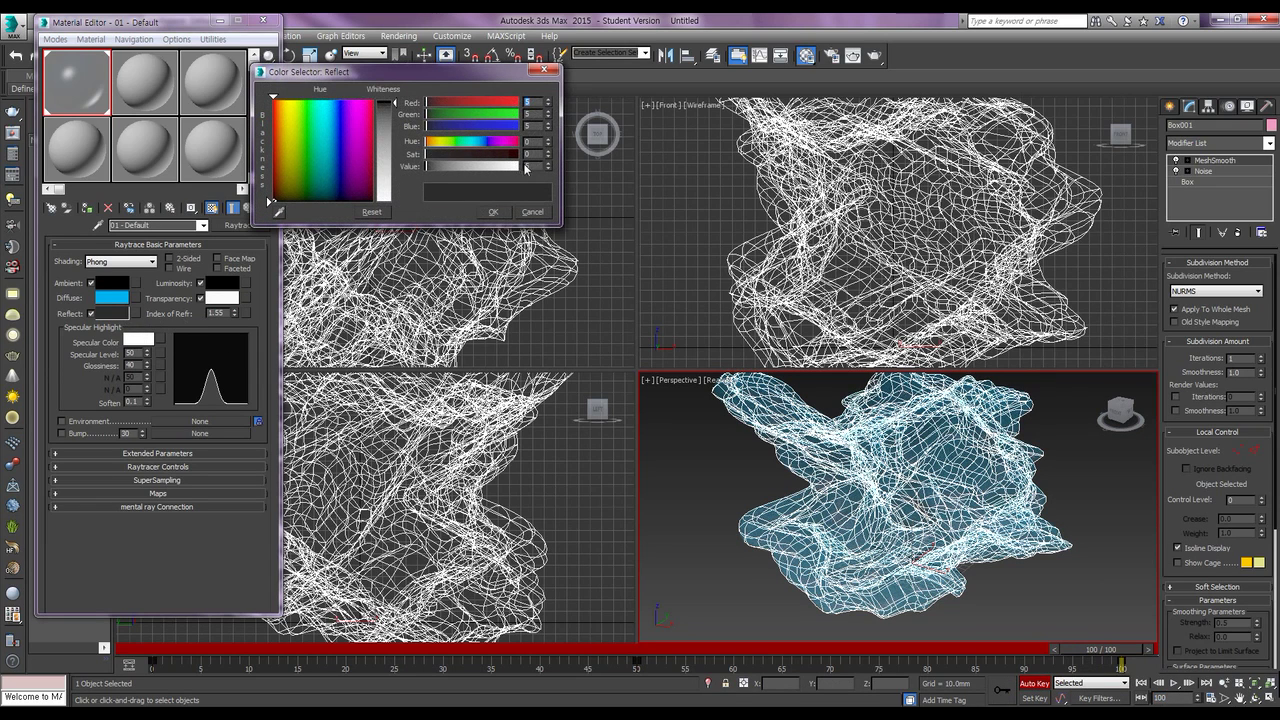
At frame 100, set the transparency colour to 225, then fine-tune it to about 213
click(495, 212)
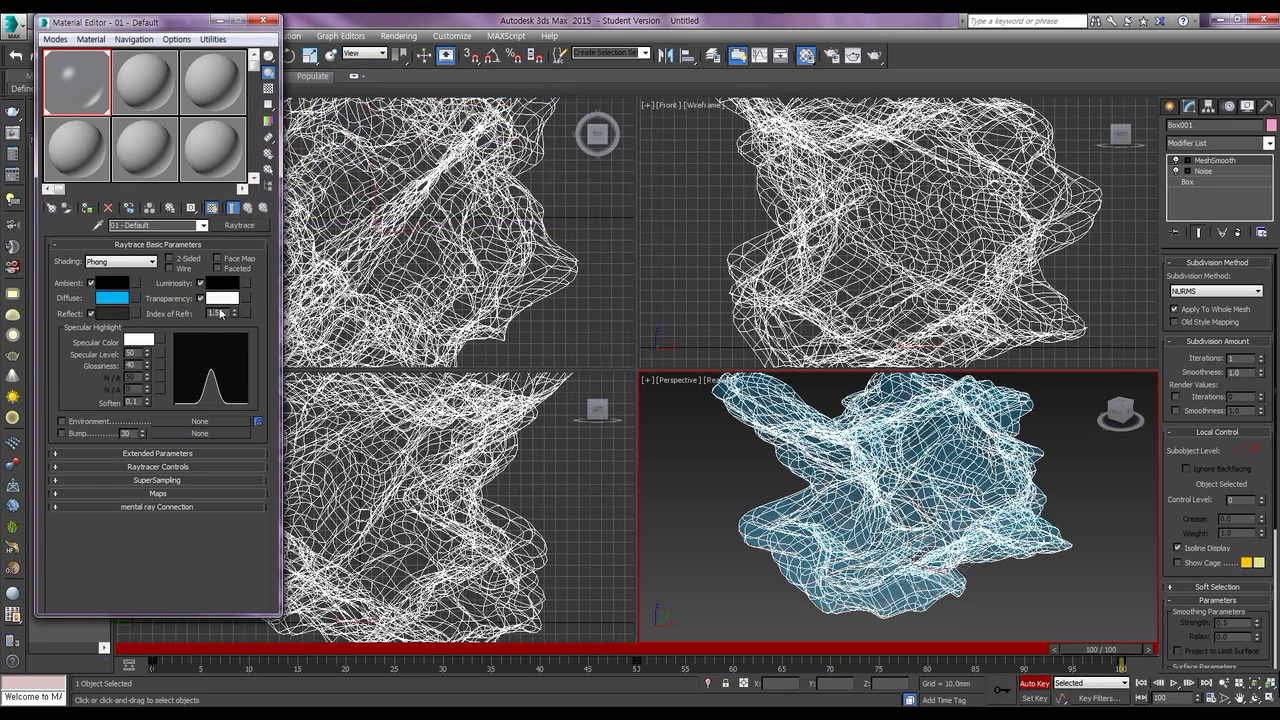
click(222, 298)
click(536, 166)
text(225)
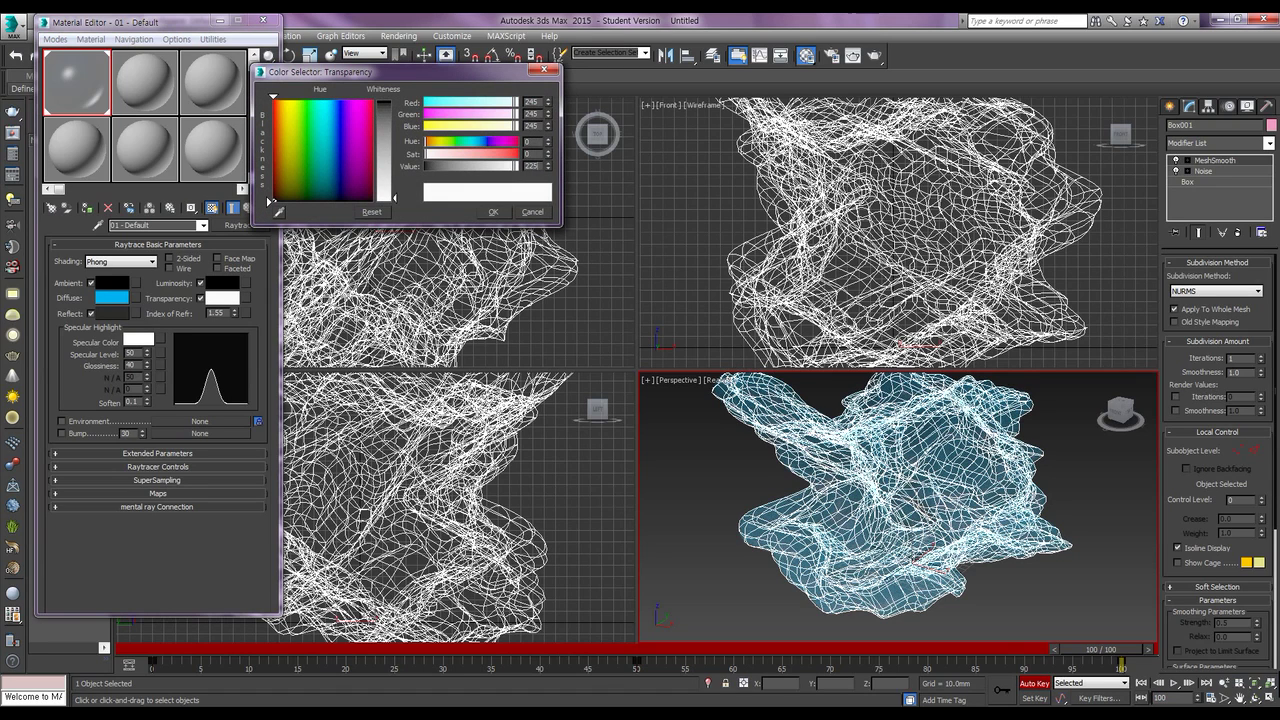
key(Return)
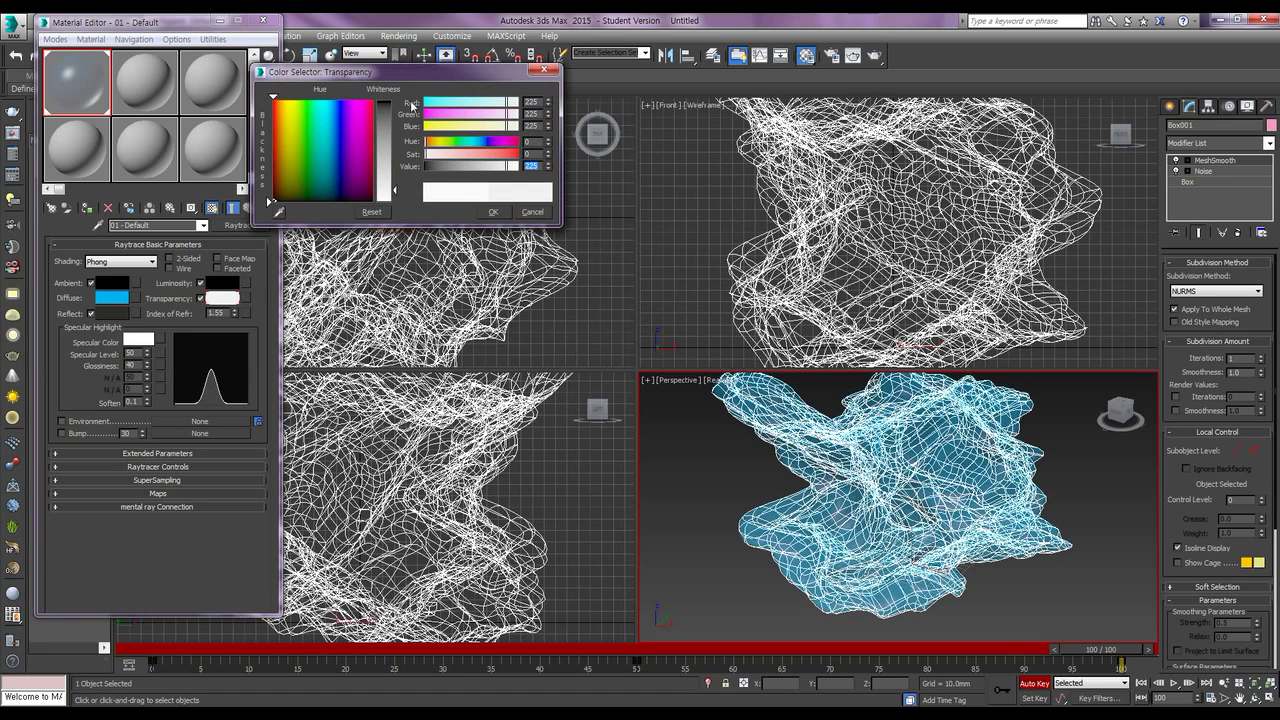
drag(396, 193, 396, 185)
drag(548, 166, 548, 163)
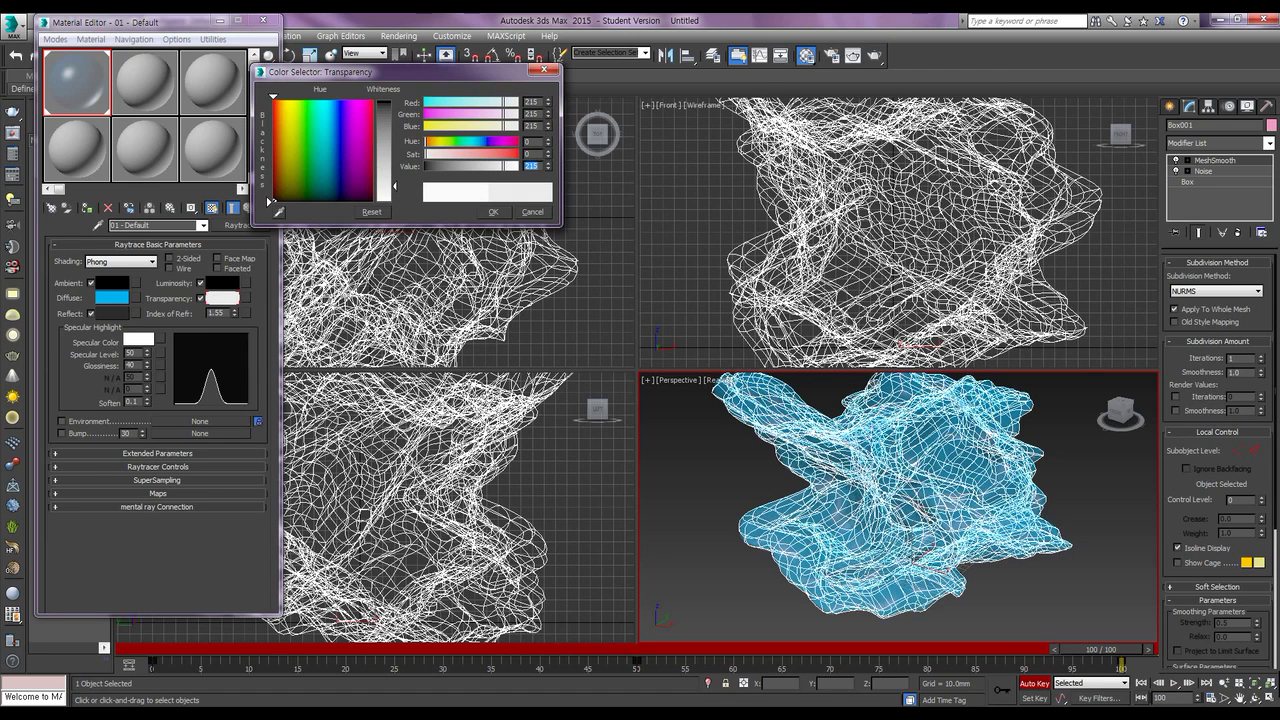
click(494, 212)
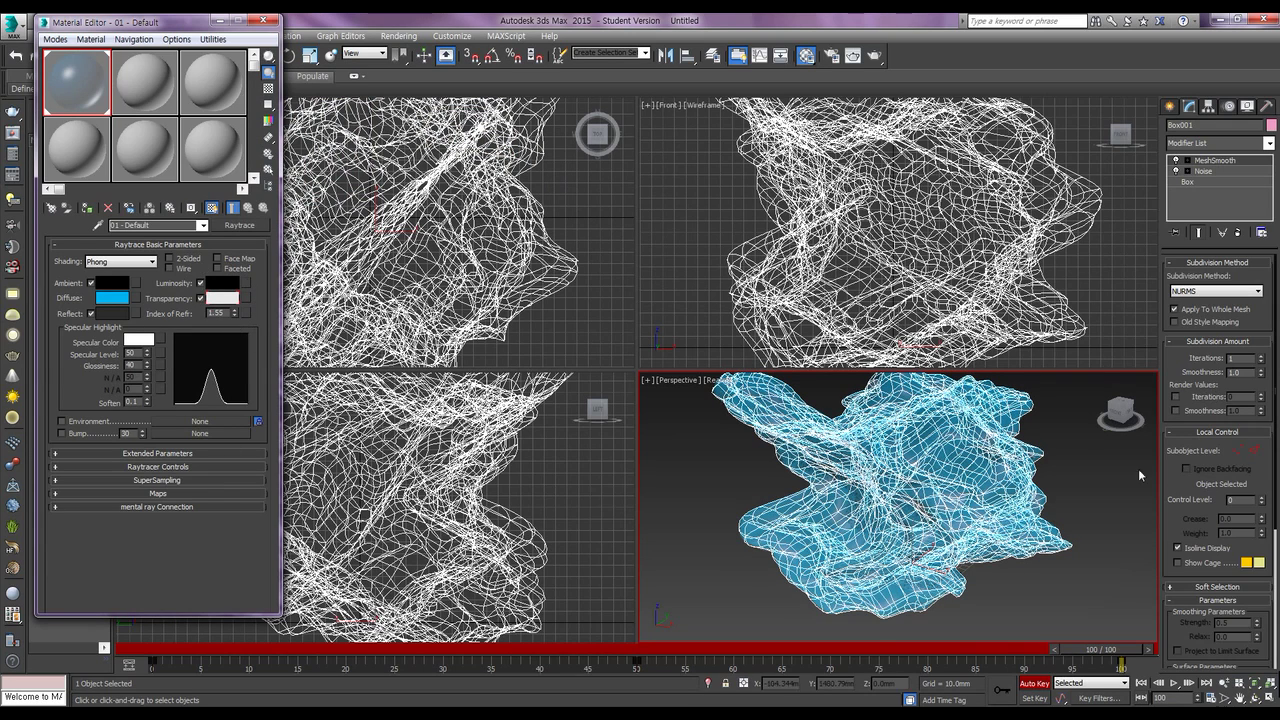
click(1204, 172)
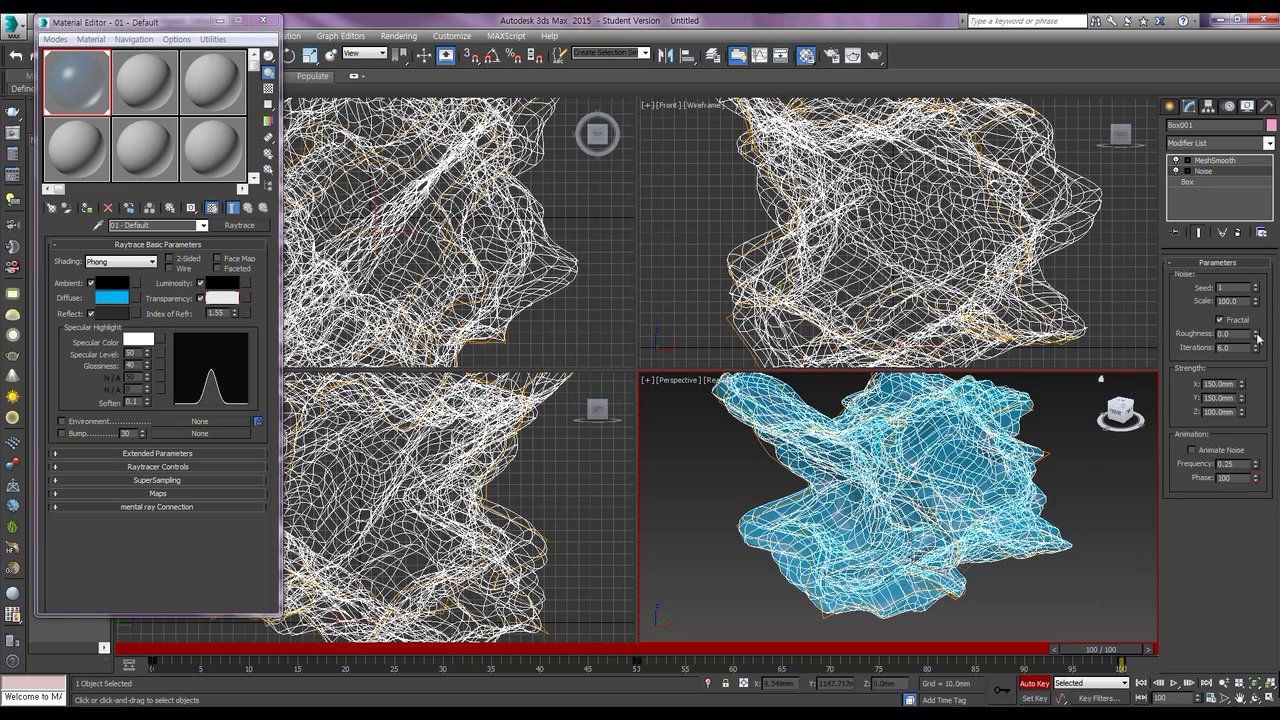
At frame 100, key stronger Noise Y, Z and X strengths and a smaller Scale
mouse_move(1243, 399)
mouse_down()
mouse_move(1250, 317)
mouse_move(1248, 360)
mouse_up()
drag(1243, 414, 1245, 570)
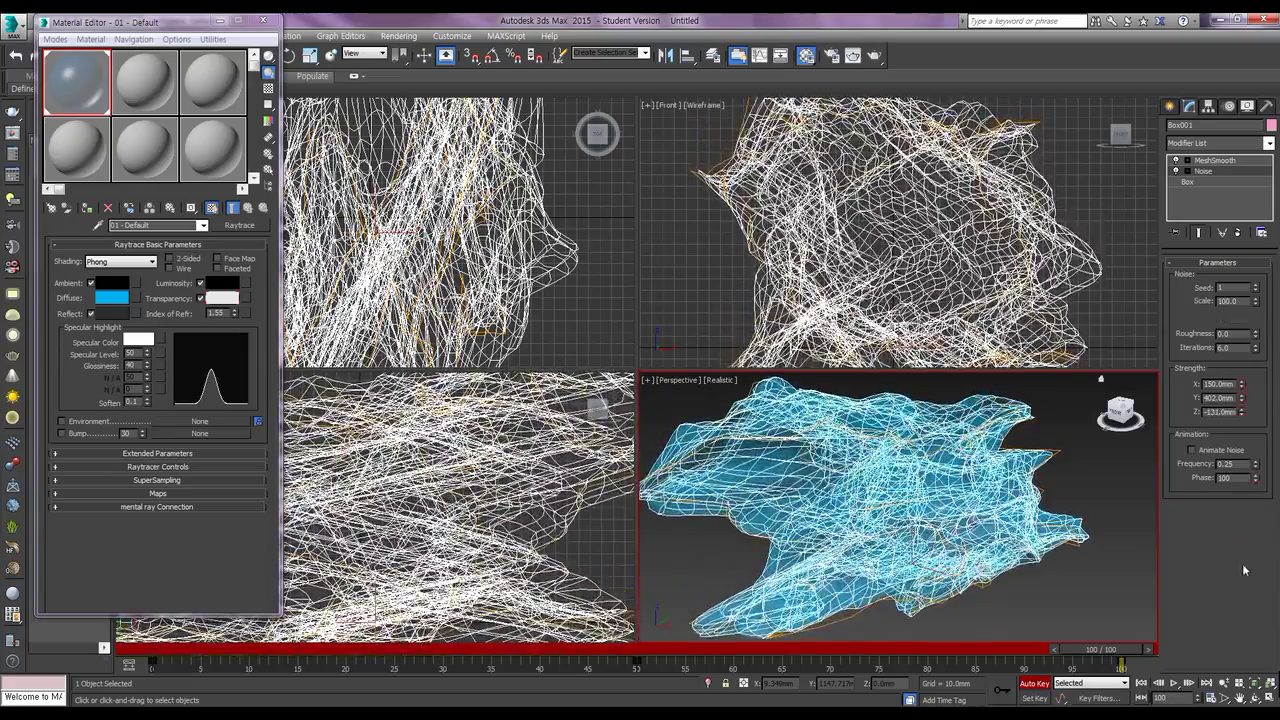
drag(1243, 386, 1250, 333)
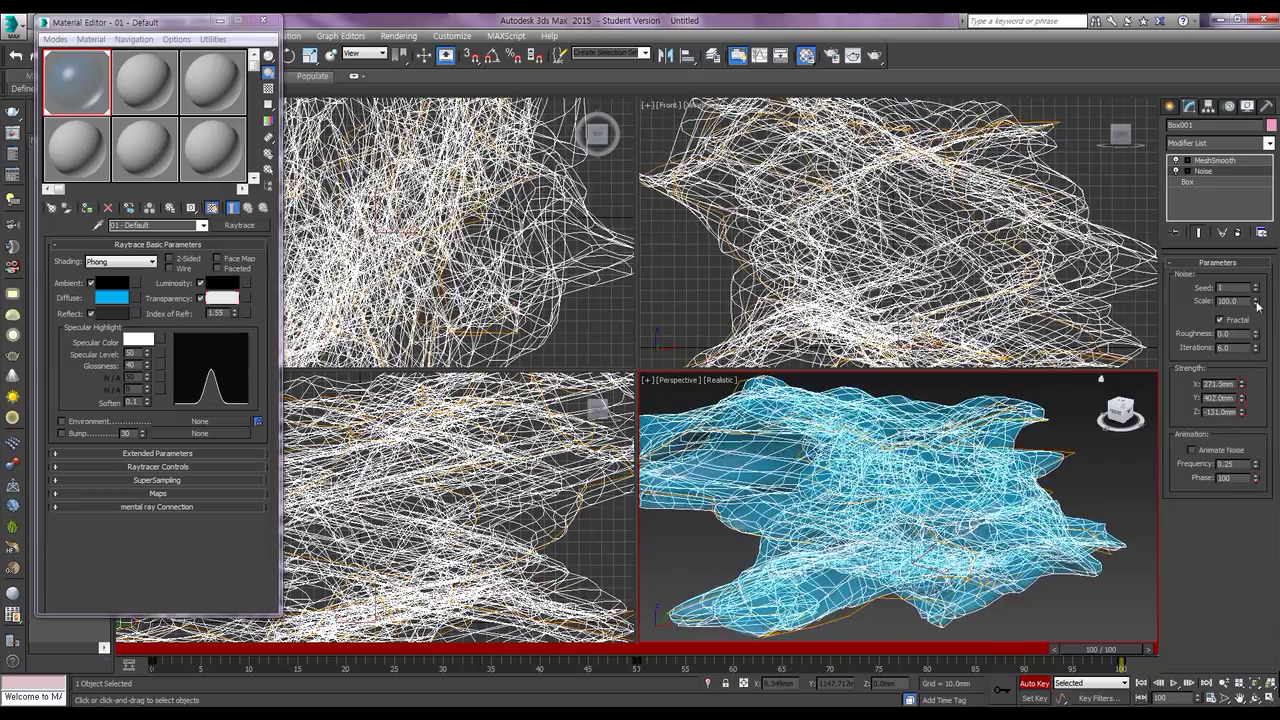
mouse_move(1258, 306)
mouse_down()
mouse_move(1265, 297)
mouse_move(1265, 325)
mouse_up()
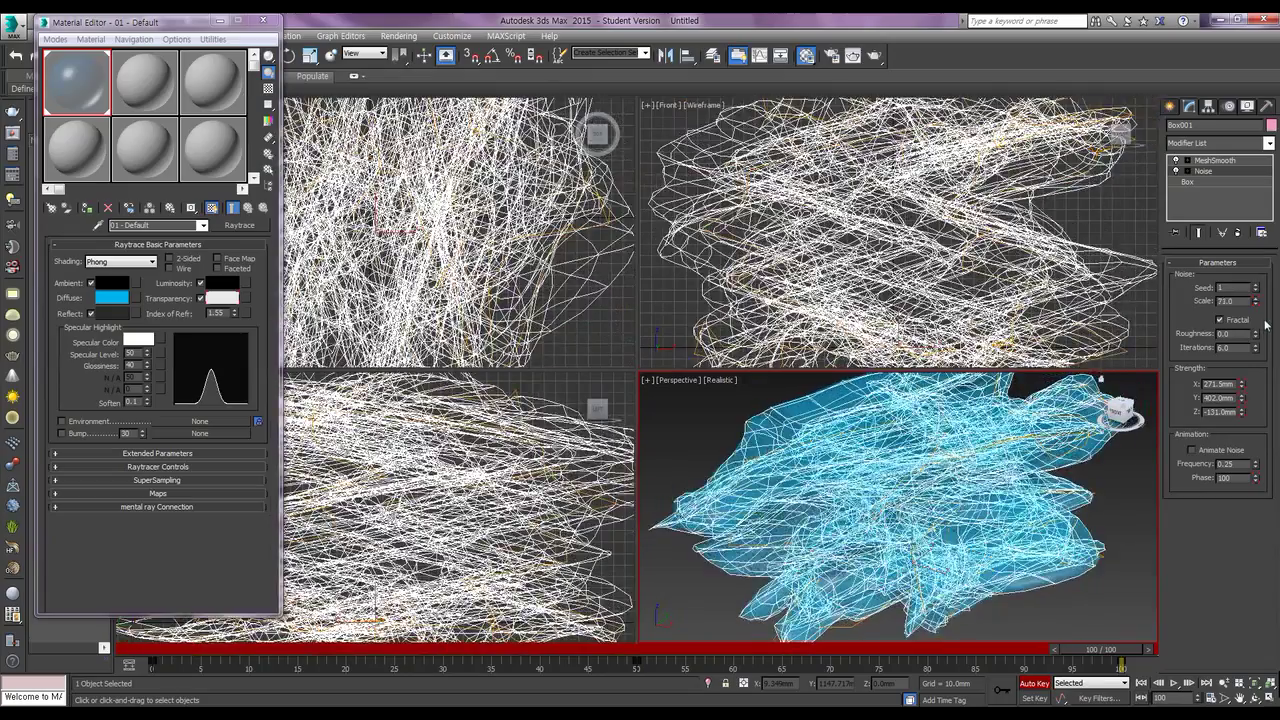
mouse_move(1246, 400)
mouse_down()
mouse_move(1250, 541)
mouse_move(1240, 415)
mouse_up()
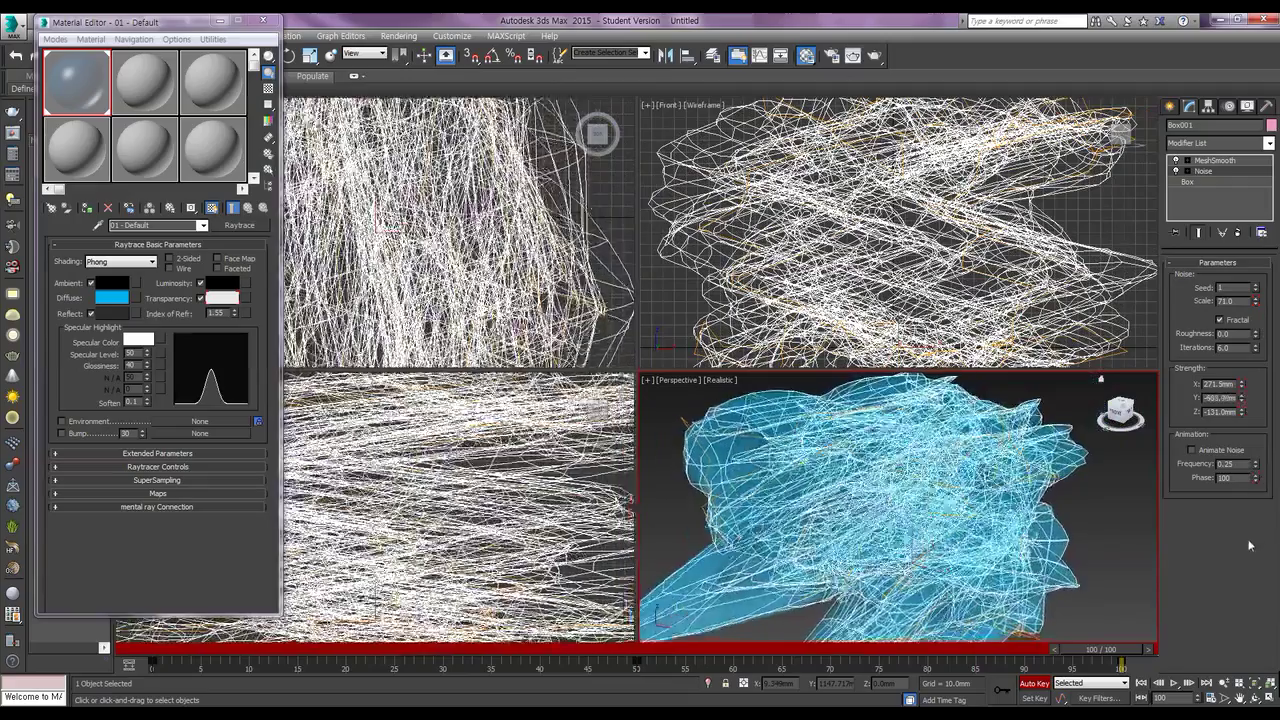
alt+middle_drag(900, 500, 1020, 460)
alt+middle_drag(878, 578, 885, 575)
Adjust Noise X strength upward so strengths end near 366, 306, −131 mm with Scale 71
drag(1242, 388, 1237, 457)
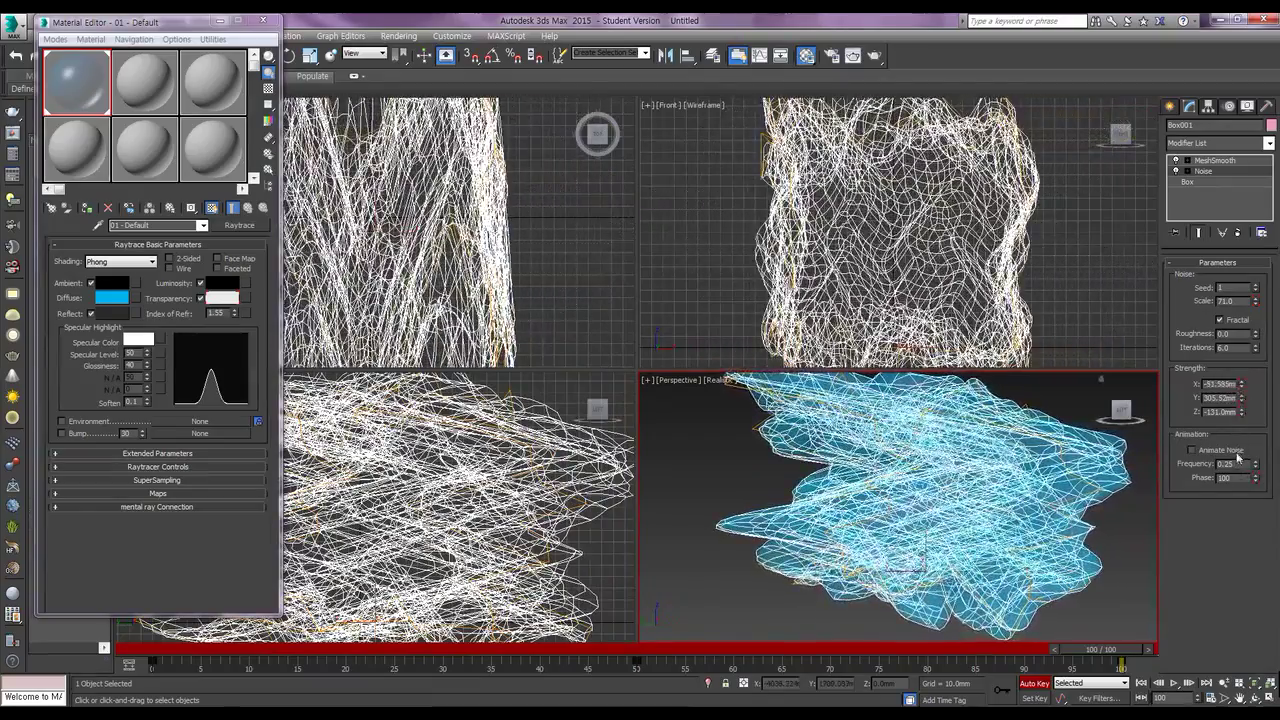
drag(1244, 390, 1249, 150)
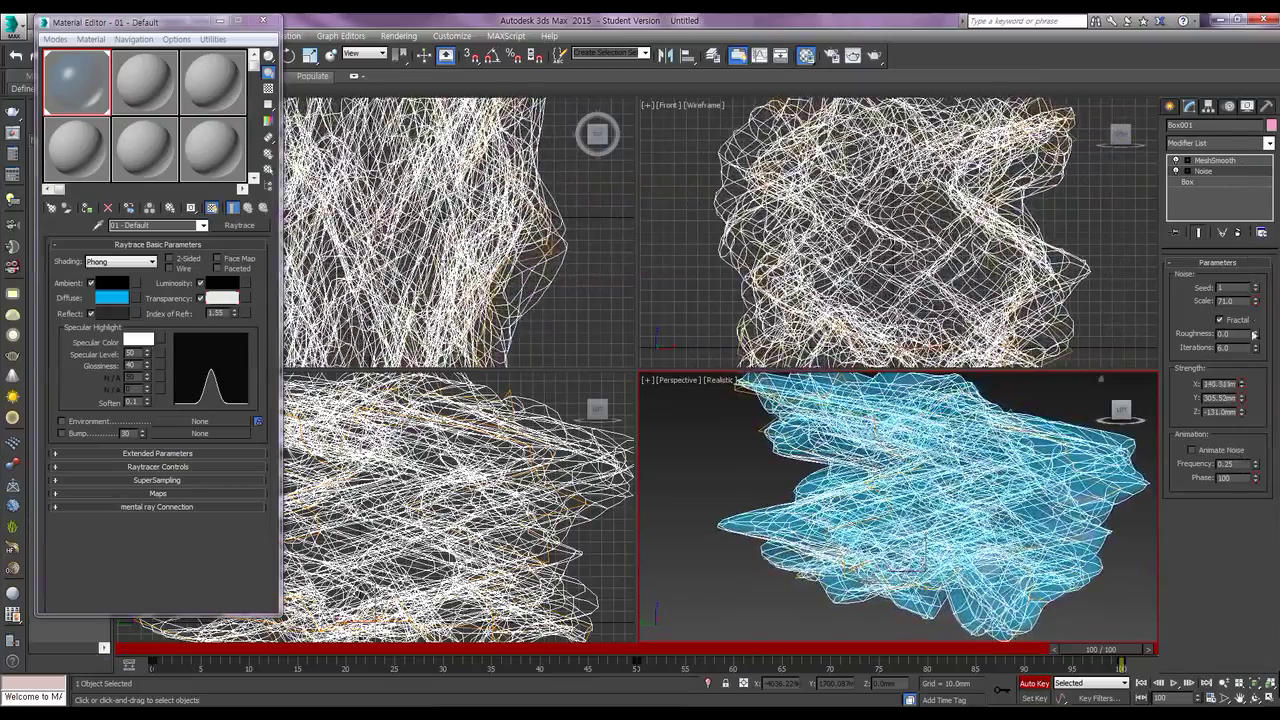
drag(1241, 390, 1249, 287)
mouse_move(950, 480)
alt+middle_down()
mouse_move(960, 500)
mouse_move(915, 498)
mouse_move(975, 486)
alt+middle_up()
scroll(960, 500, down, 2)
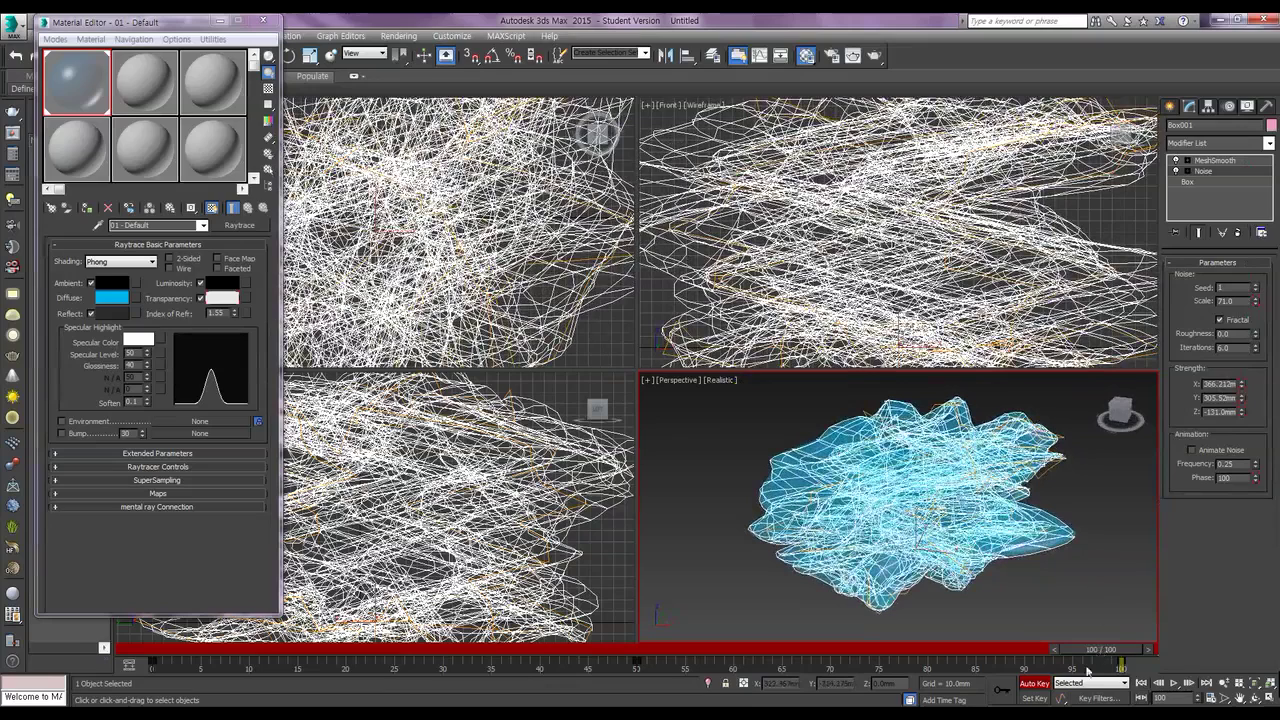
Turn off Auto Key, hide the Material Editor, render frame 100, then go to frame 50
click(1030, 684)
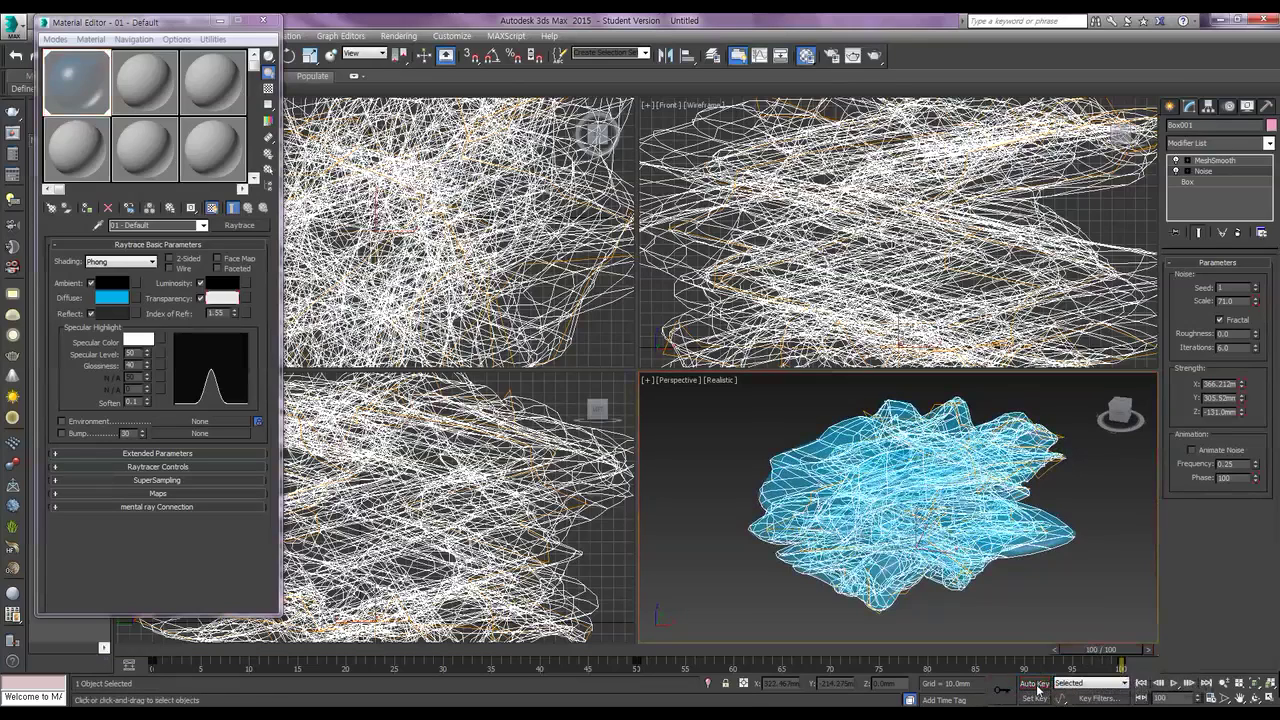
click(220, 20)
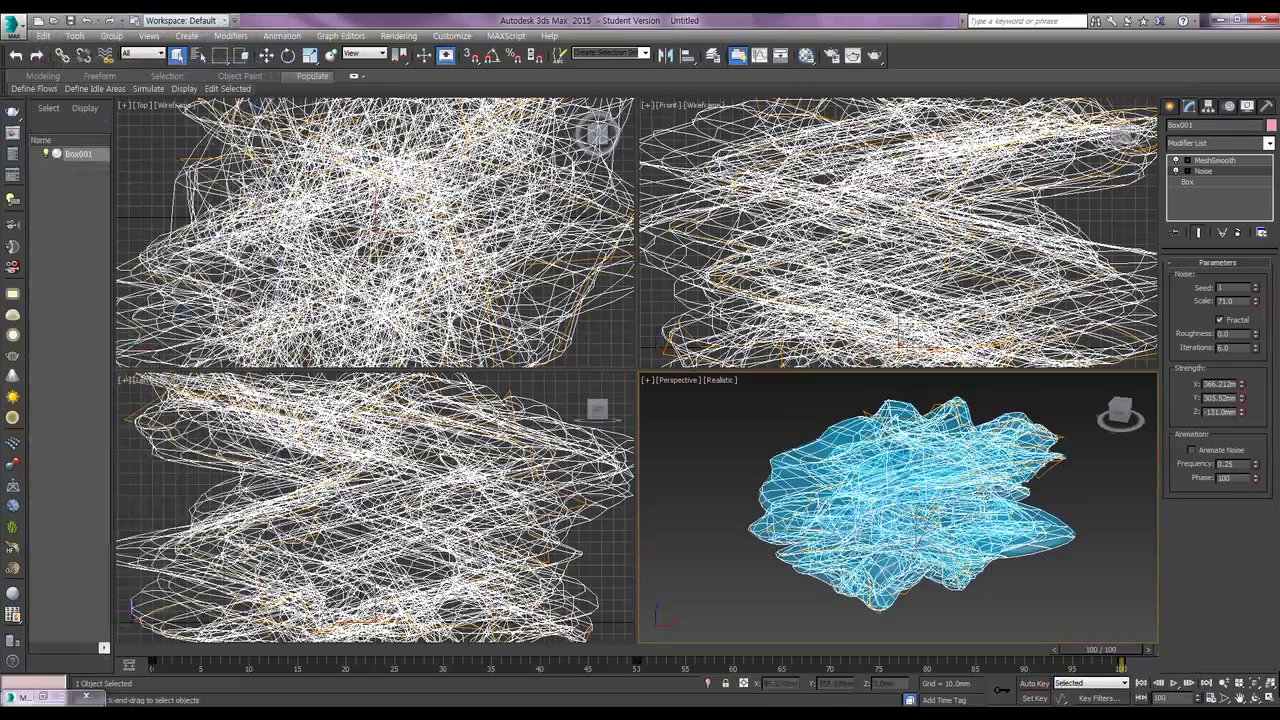
click(876, 56)
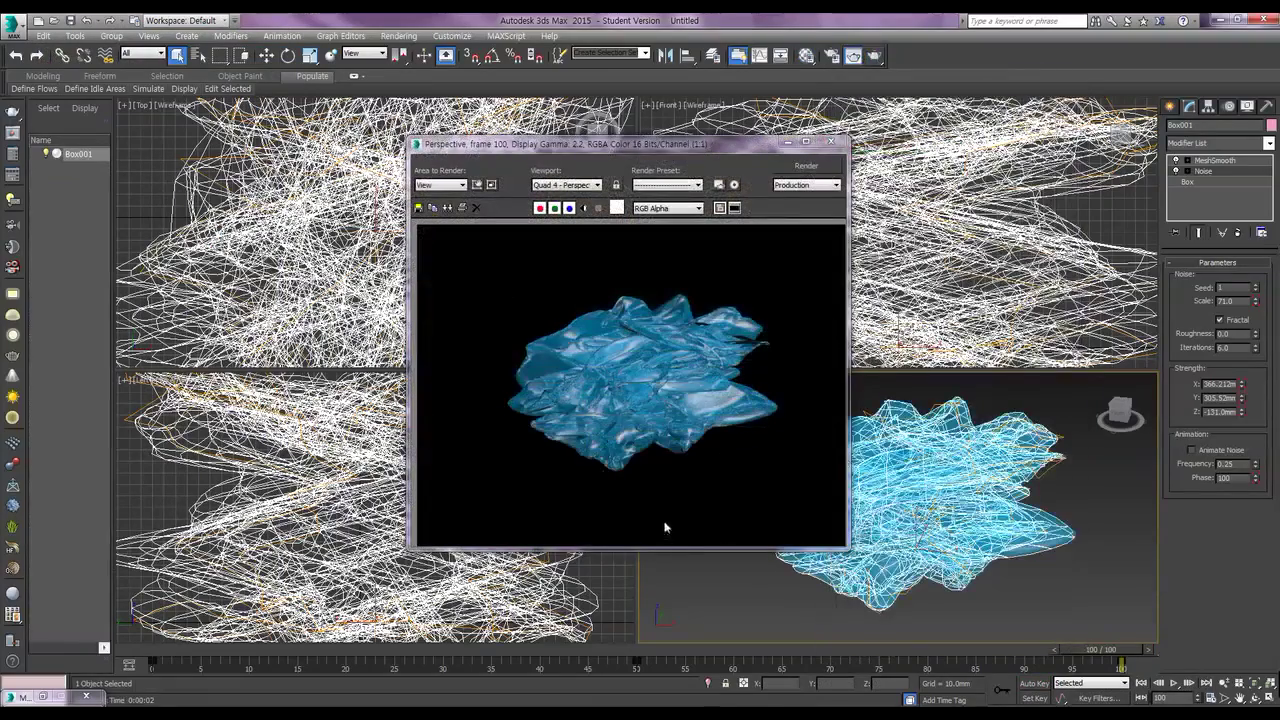
drag(1105, 652, 636, 652)
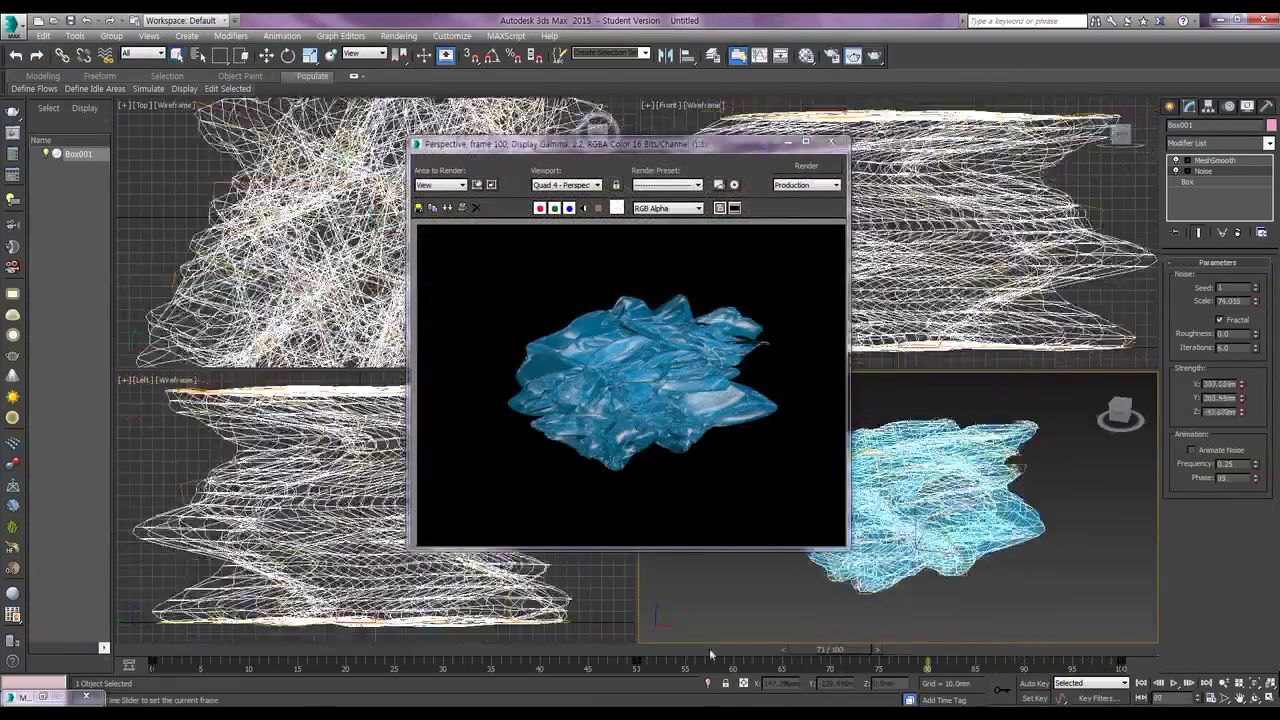
Render the Perspective view at frame 50 and again at frame 0 for comparison
click(806, 168)
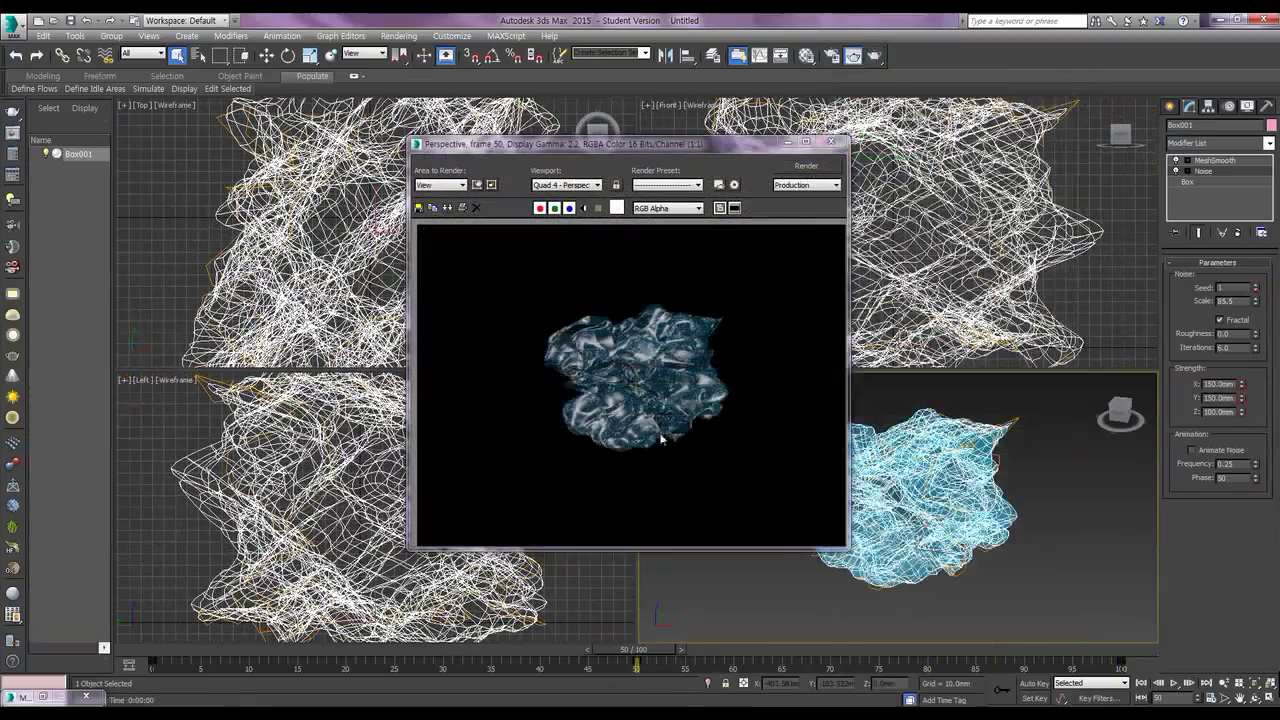
drag(660, 652, 165, 652)
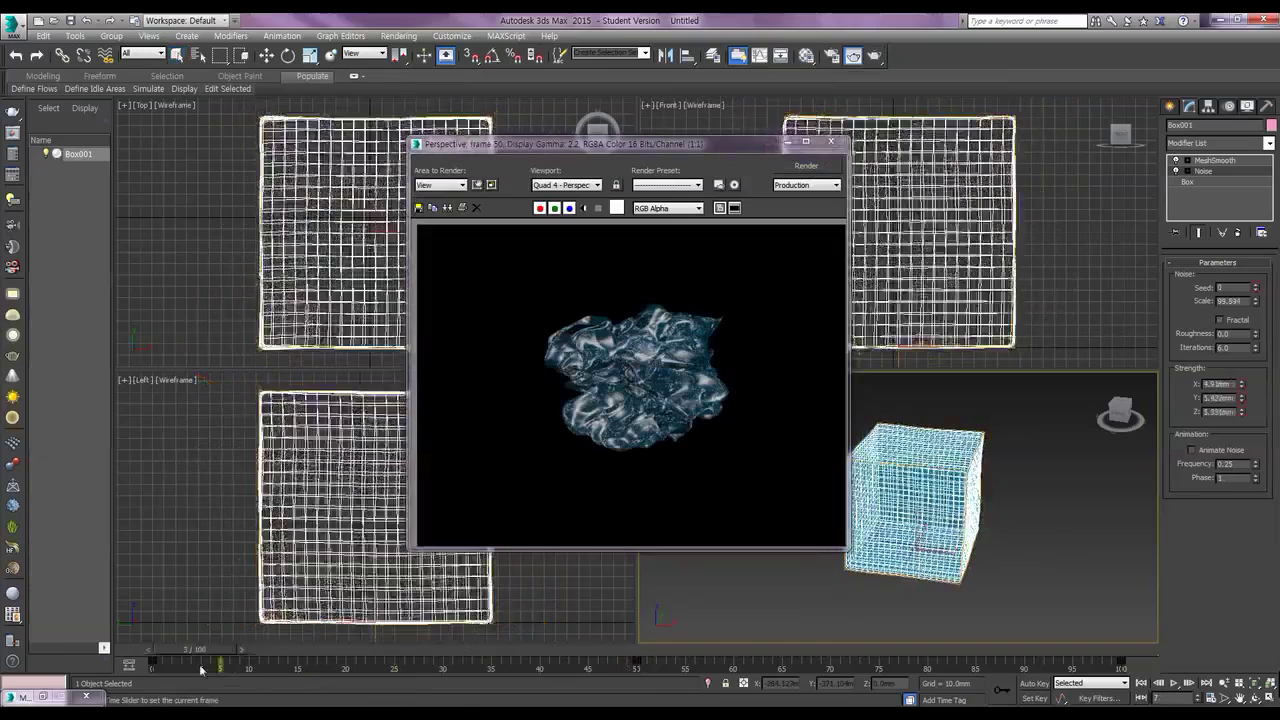
click(818, 170)
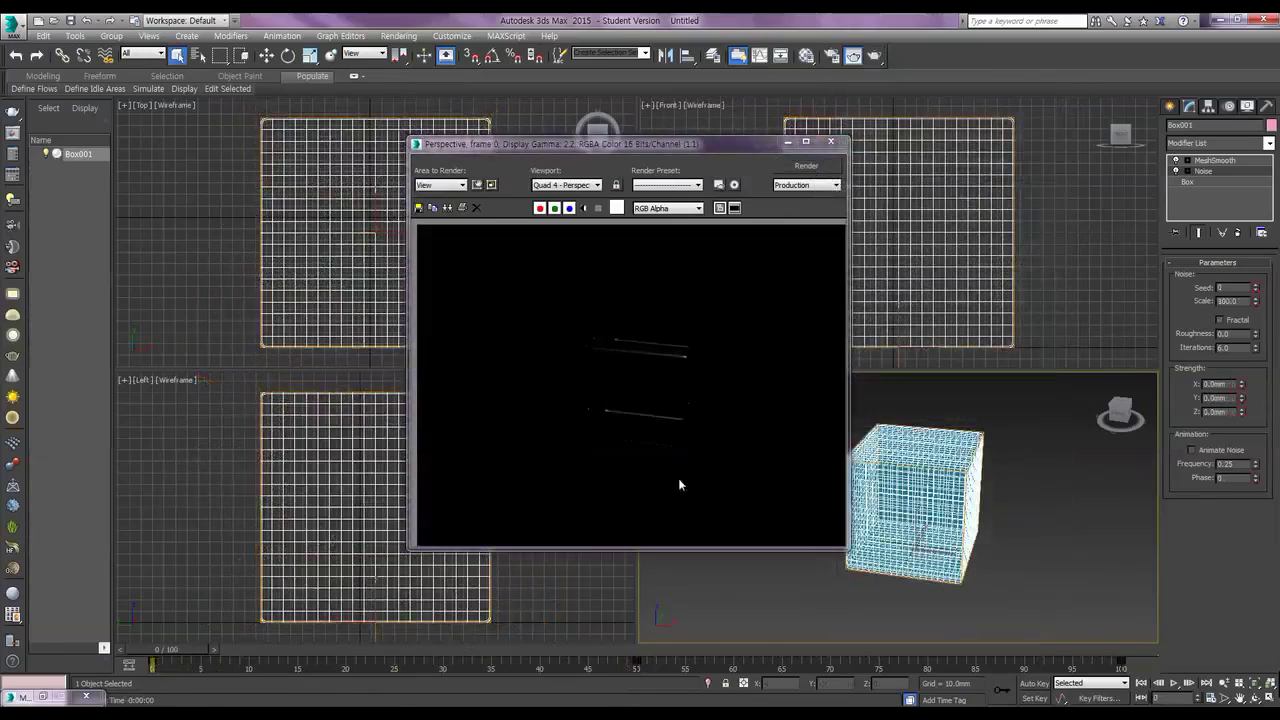
Play the Noise animation twice in the viewports, return to frame 0 and close the render window
click(1174, 683)
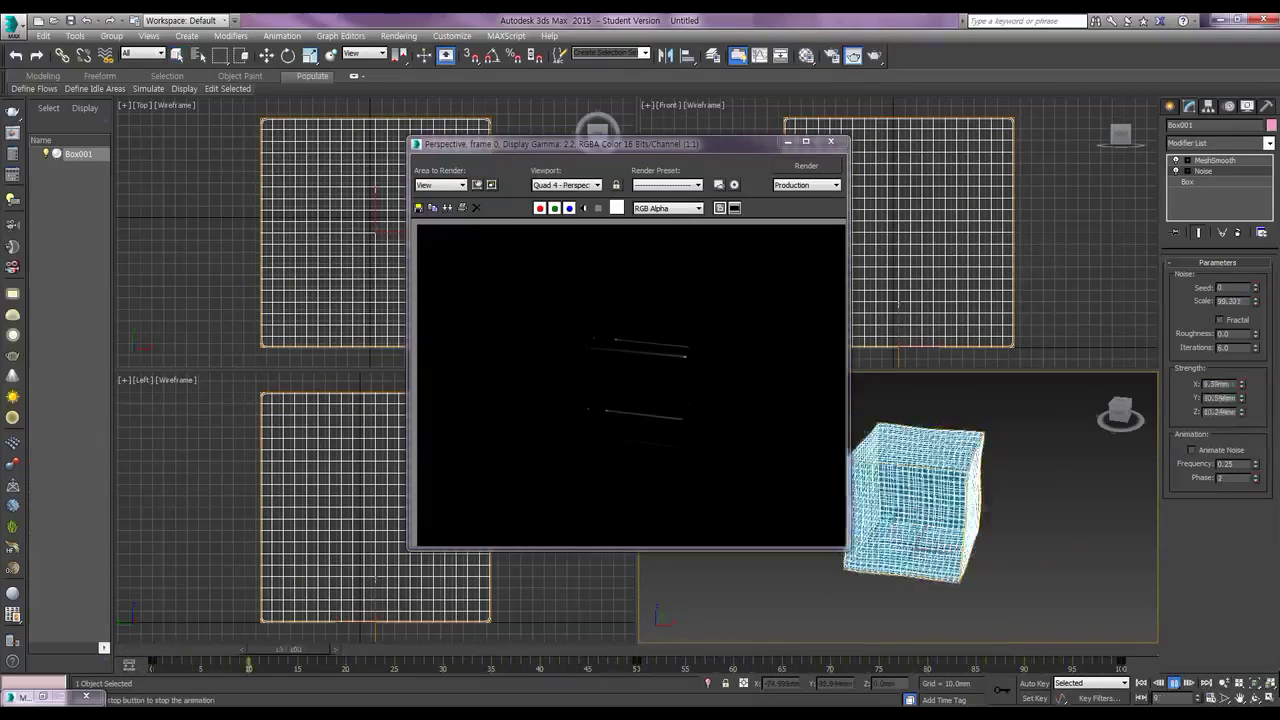
click(1174, 683)
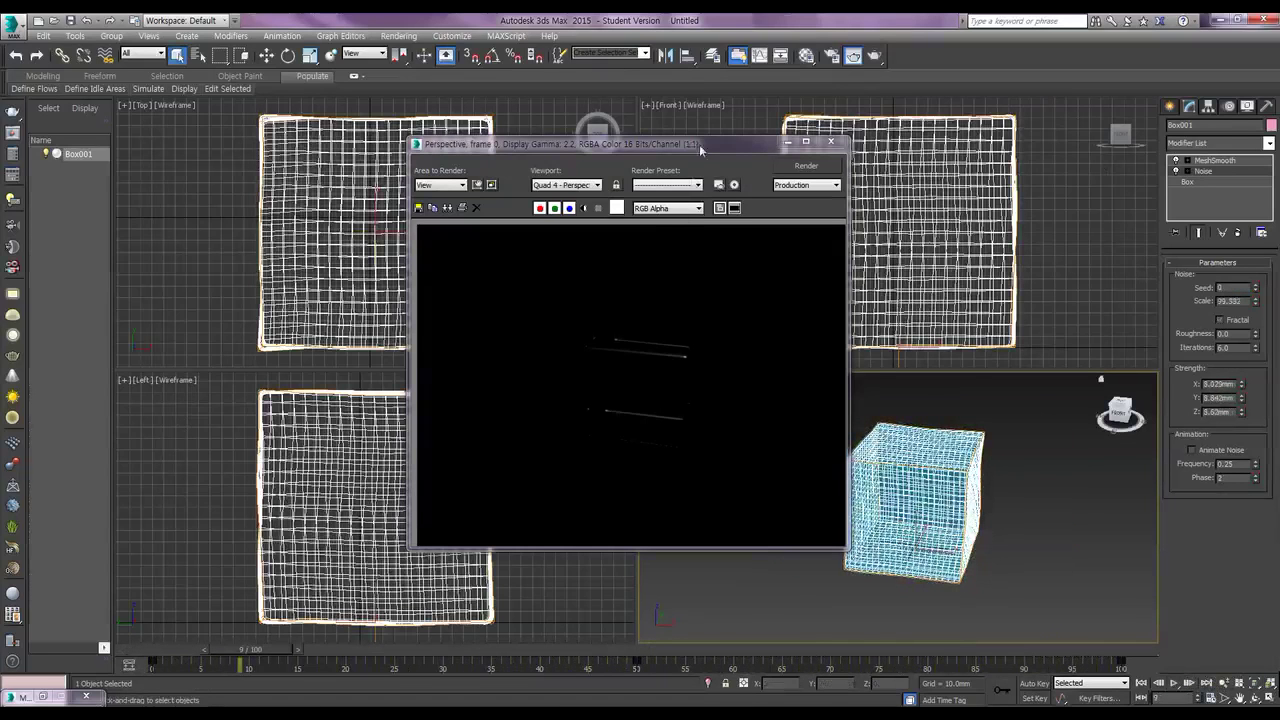
drag(701, 148, 501, 149)
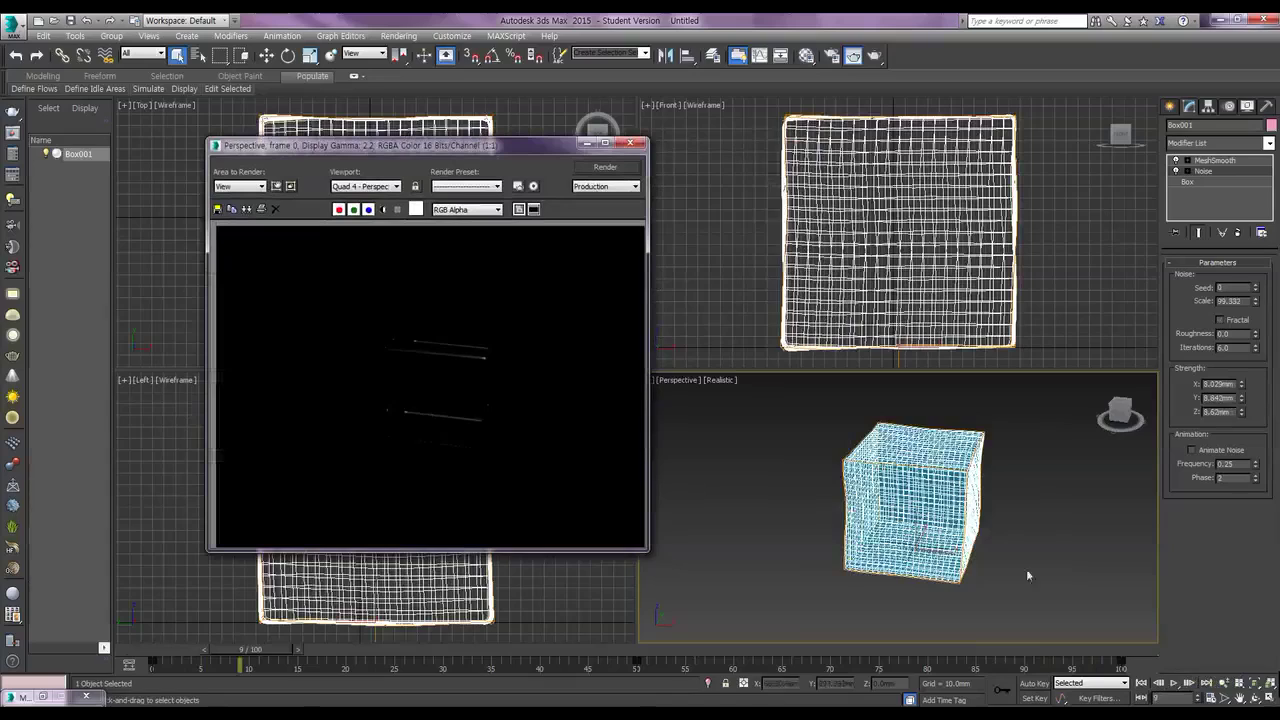
click(1172, 683)
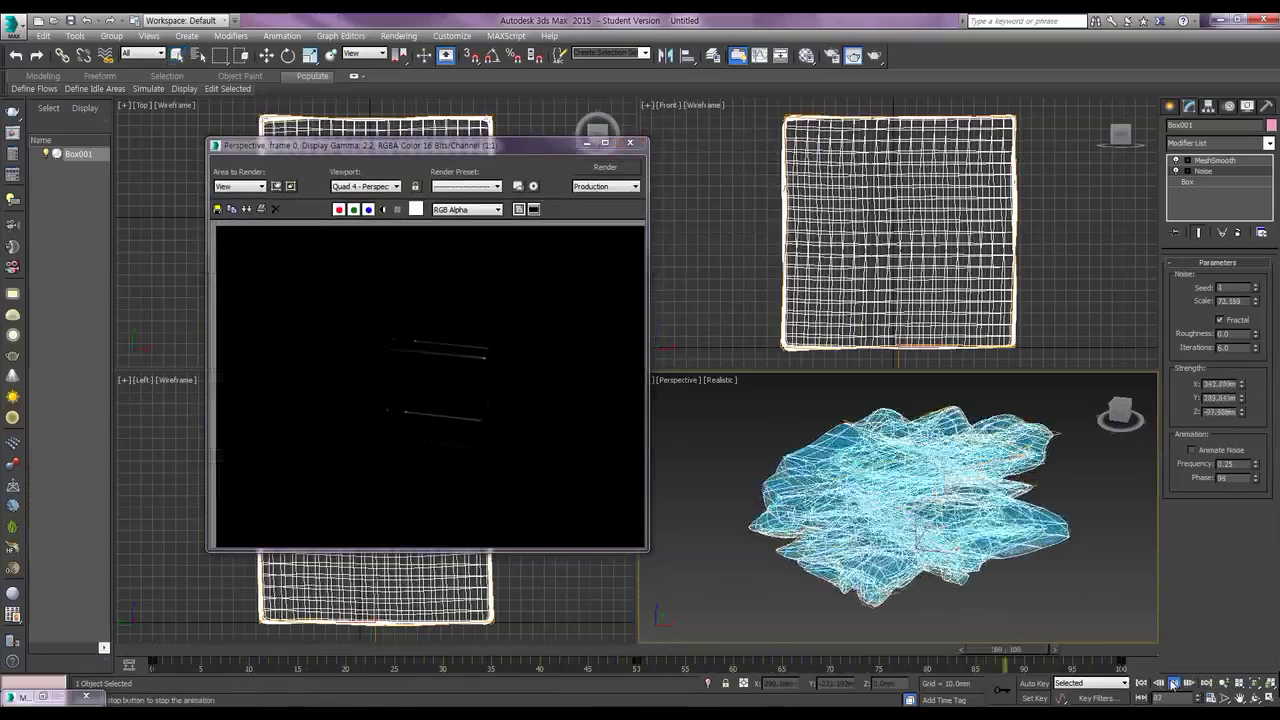
click(1172, 683)
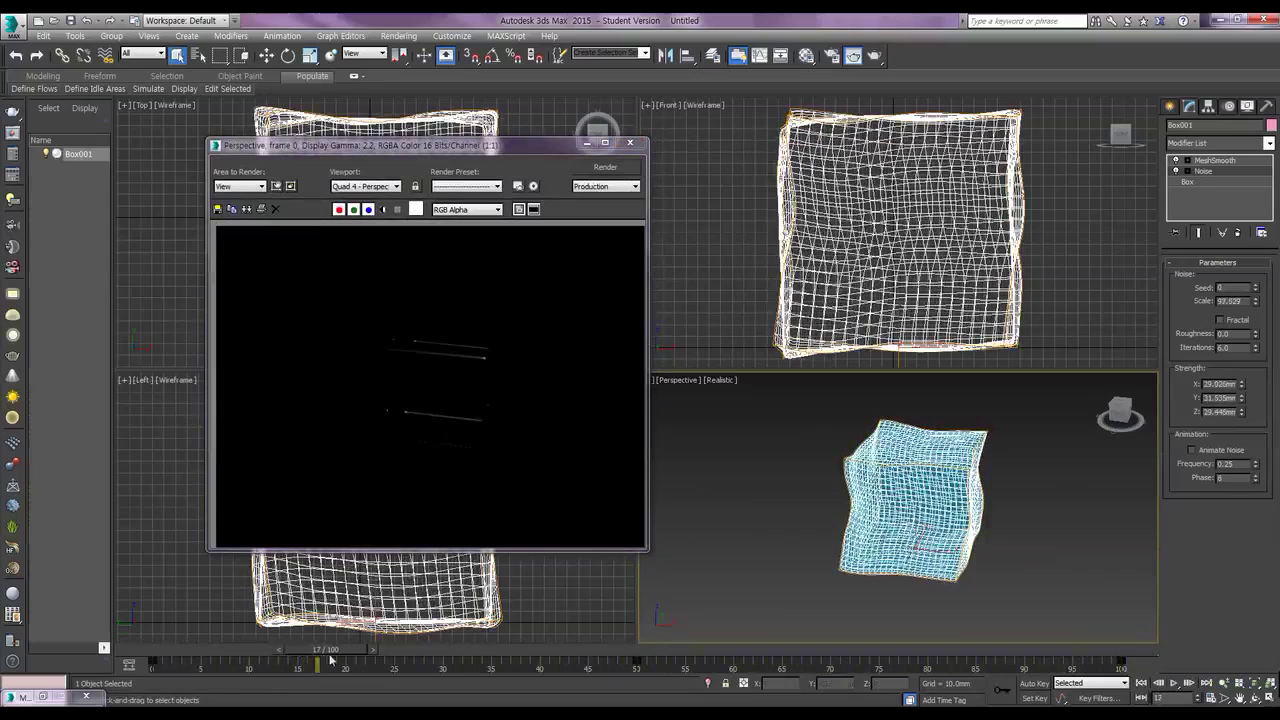
drag(310, 656, 150, 656)
click(630, 143)
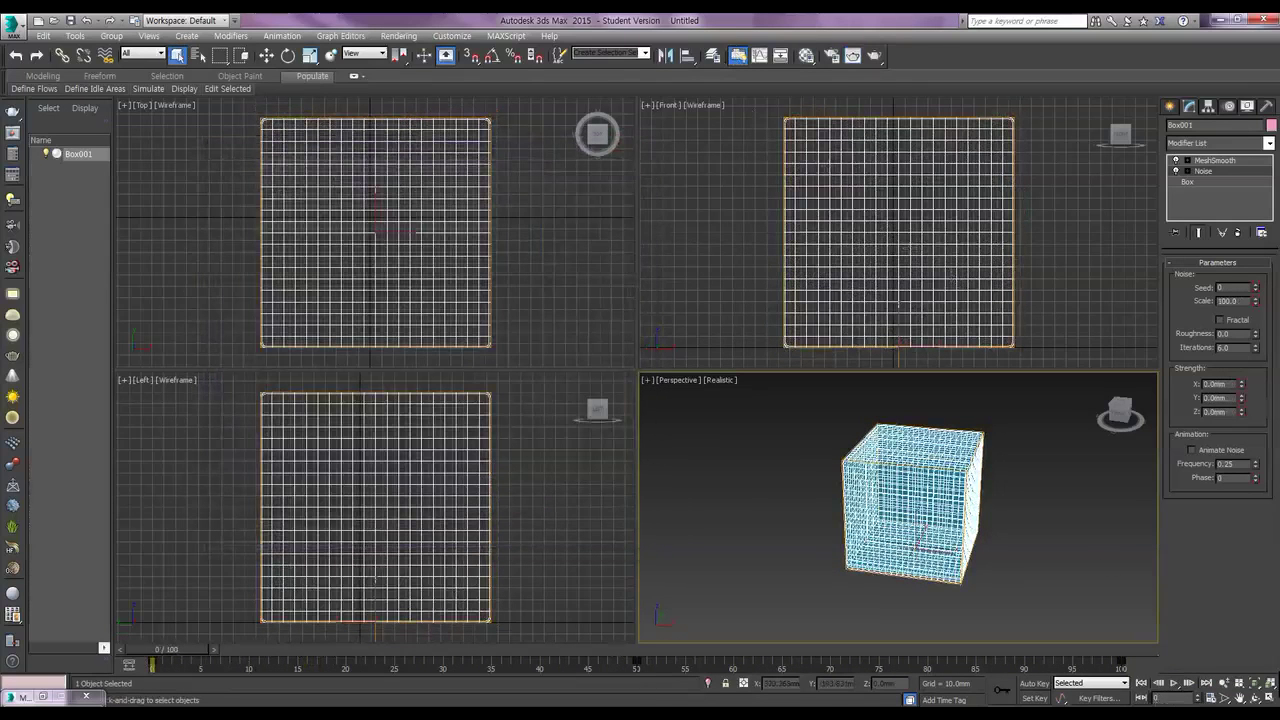
click(1214, 699)
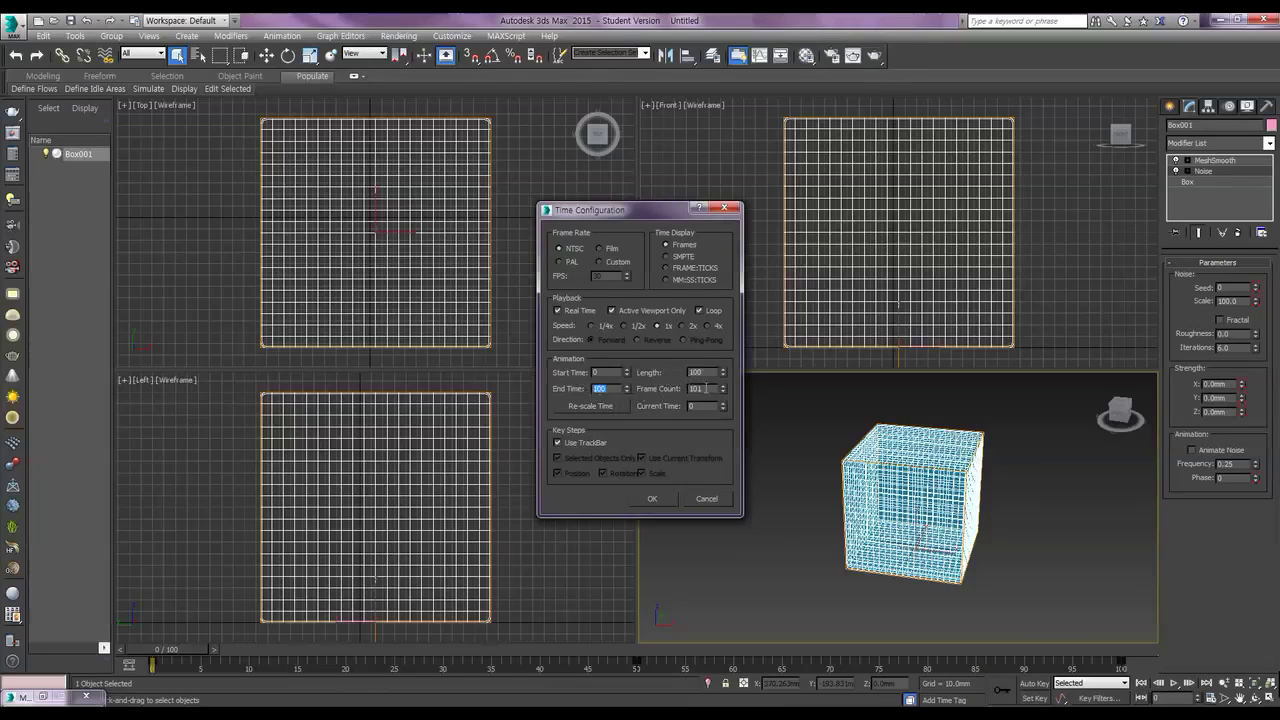
click(659, 498)
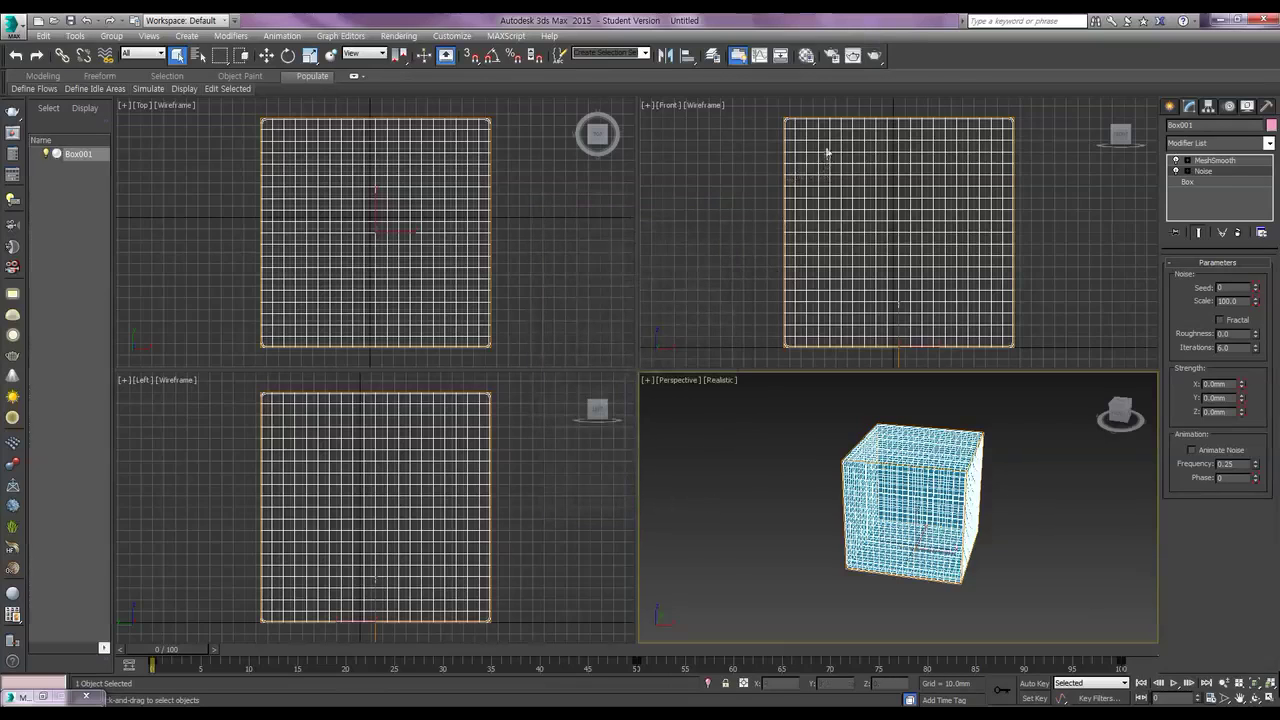
click(833, 57)
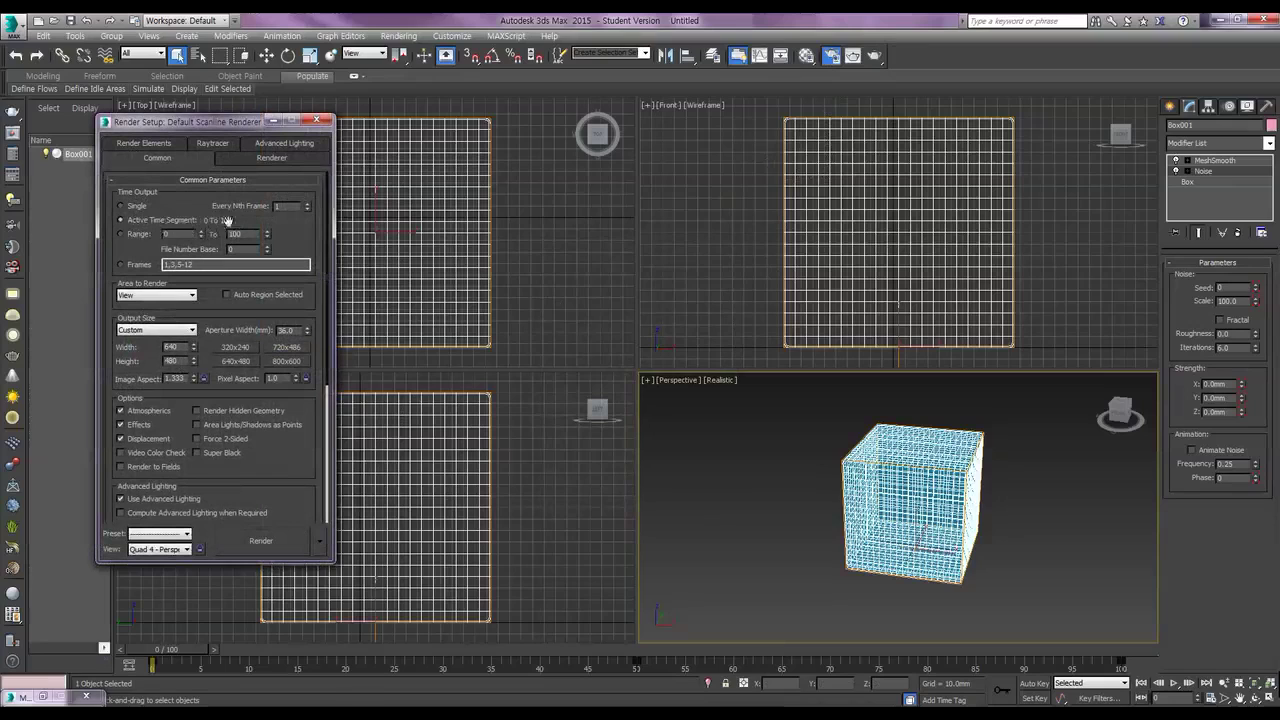
Choose the NTSC DV (video) output size preset, 720×480, in Render Setup's Common Parameters
scroll(291, 222, down, 2)
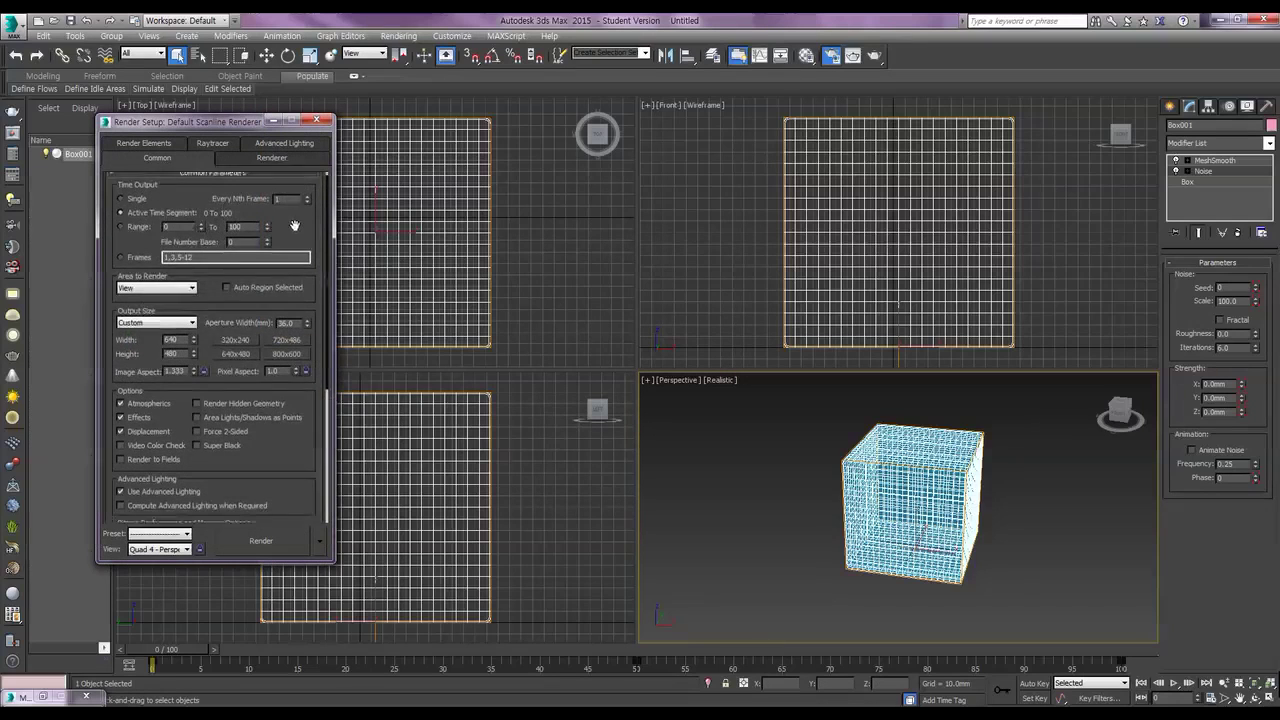
scroll(208, 272, down, 2)
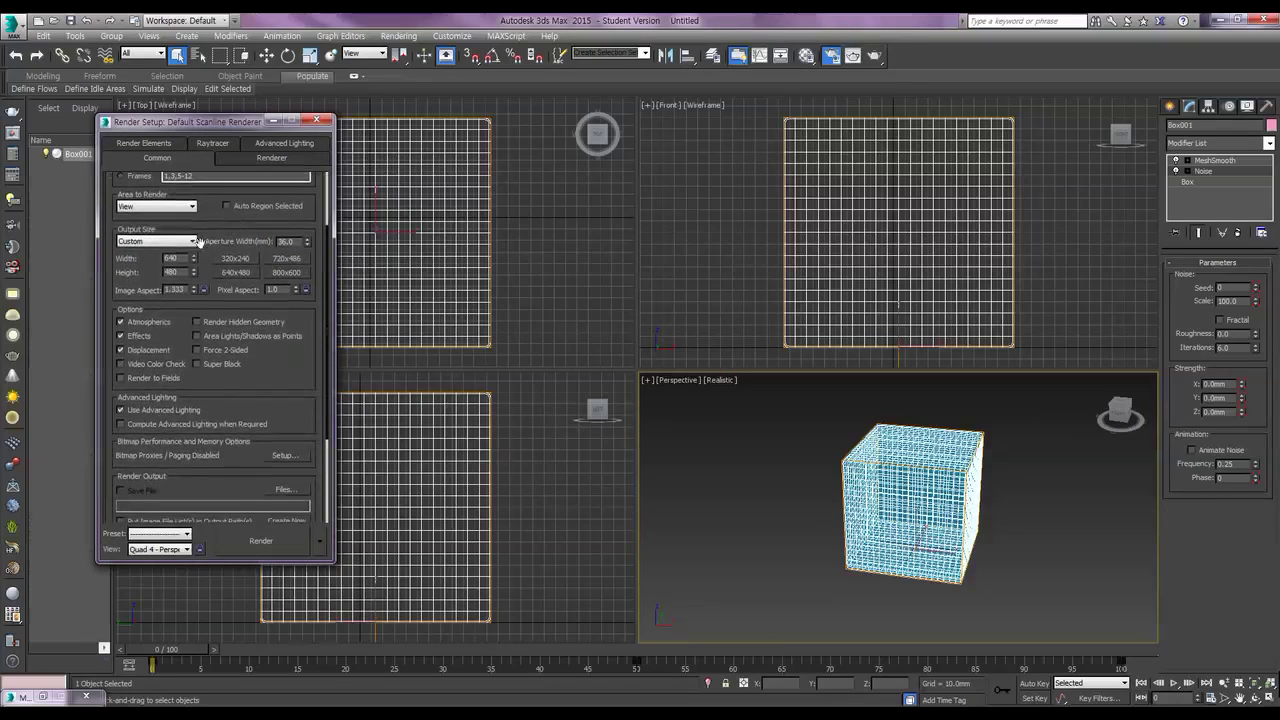
click(175, 244)
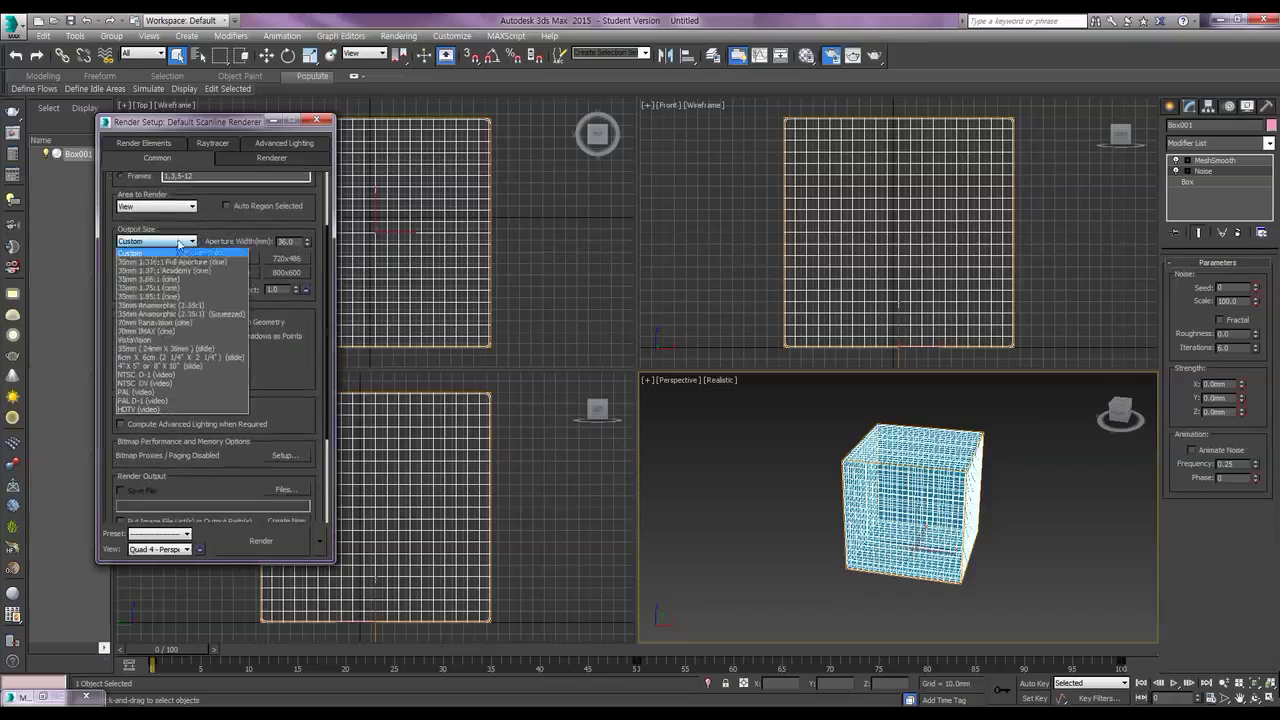
click(161, 386)
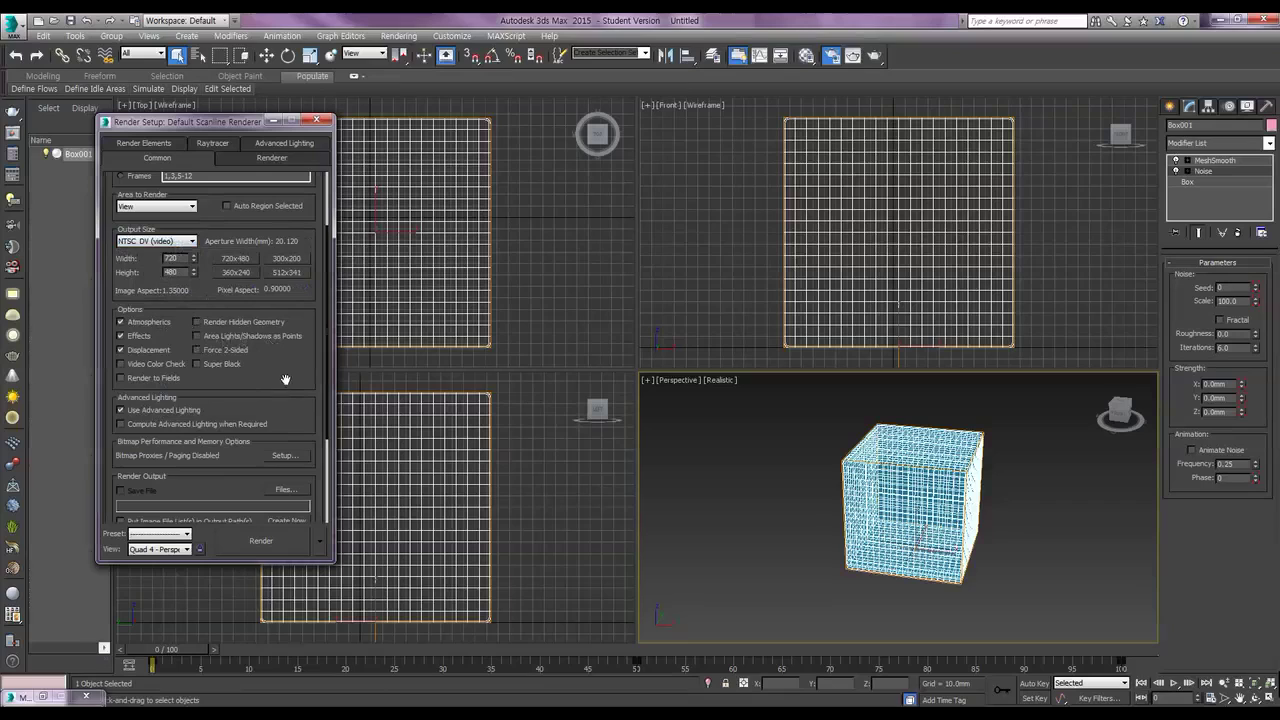
drag(285, 380, 286, 229)
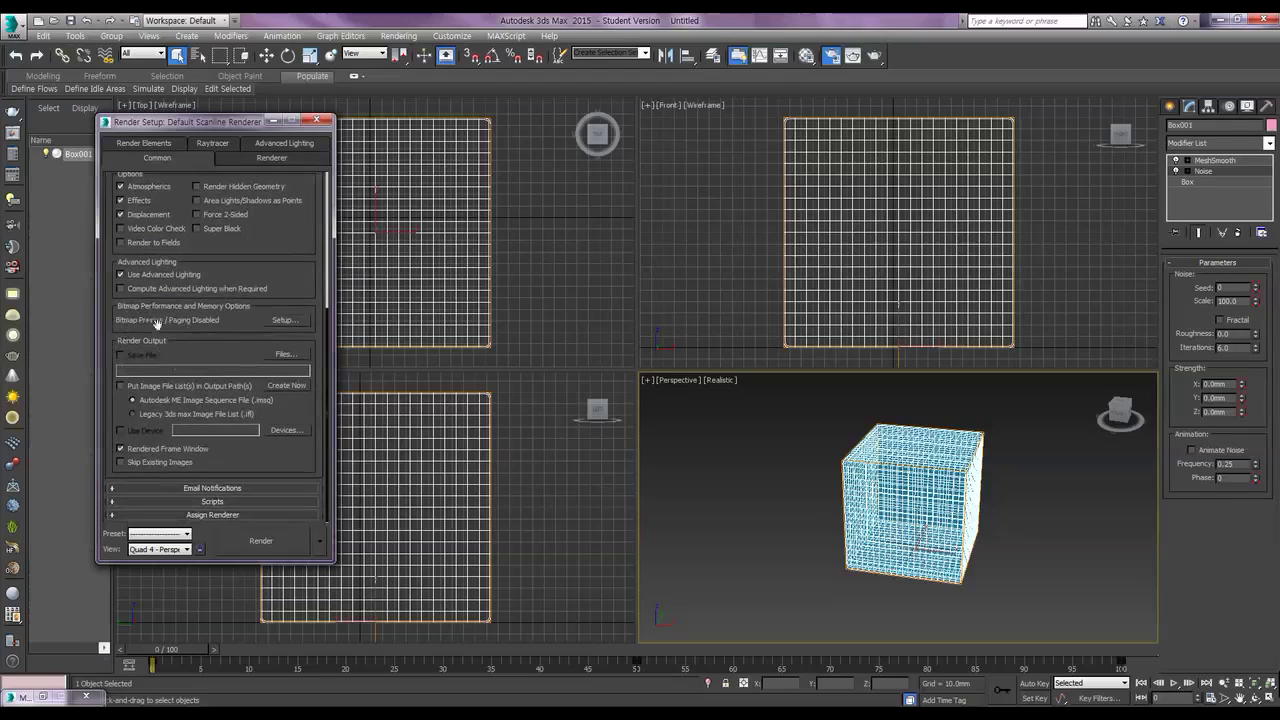
Set the render output file to '박스 변형' saved as AVI
click(287, 355)
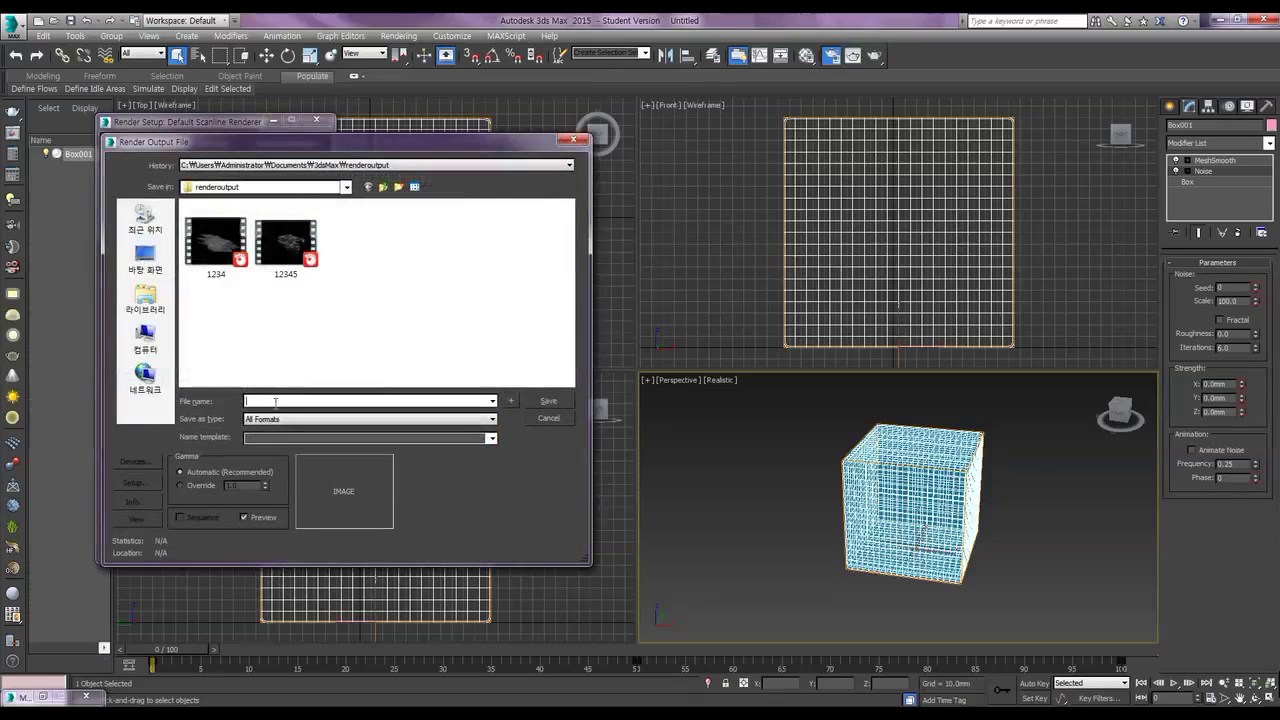
text(ㅠㅐ)
text(스 변)
text(avi)
click(287, 420)
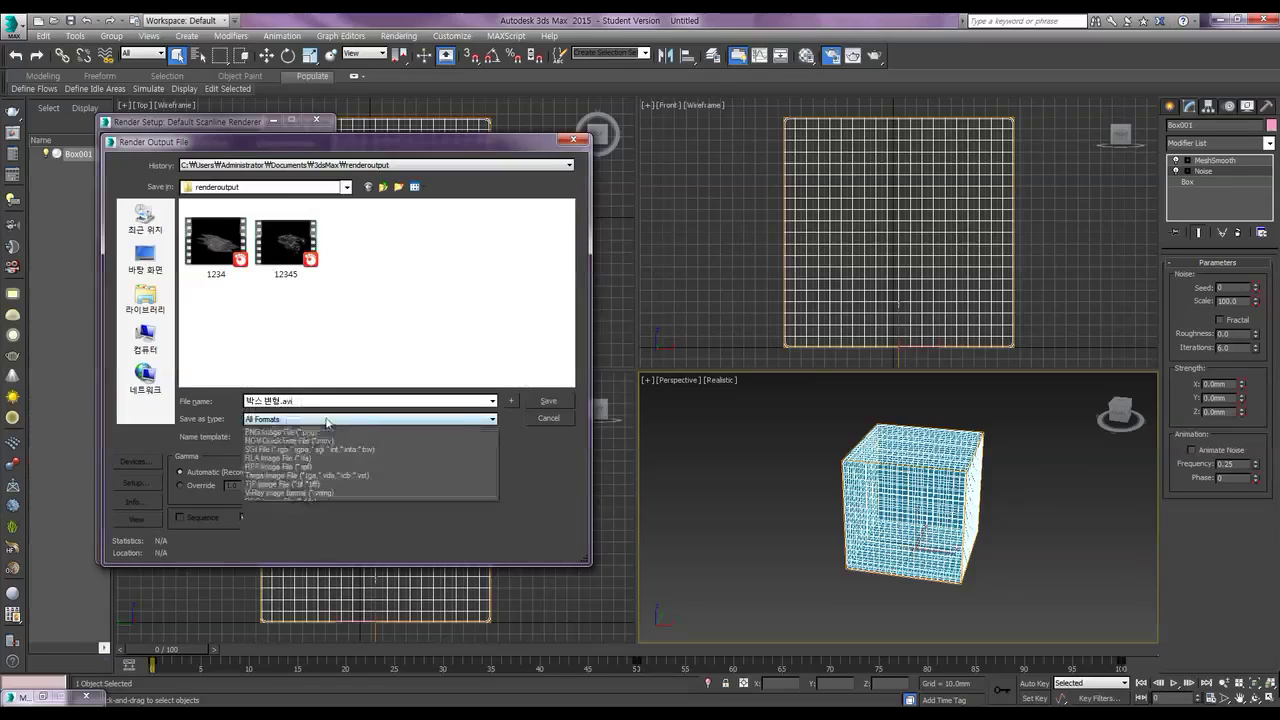
click(285, 420)
click(285, 420)
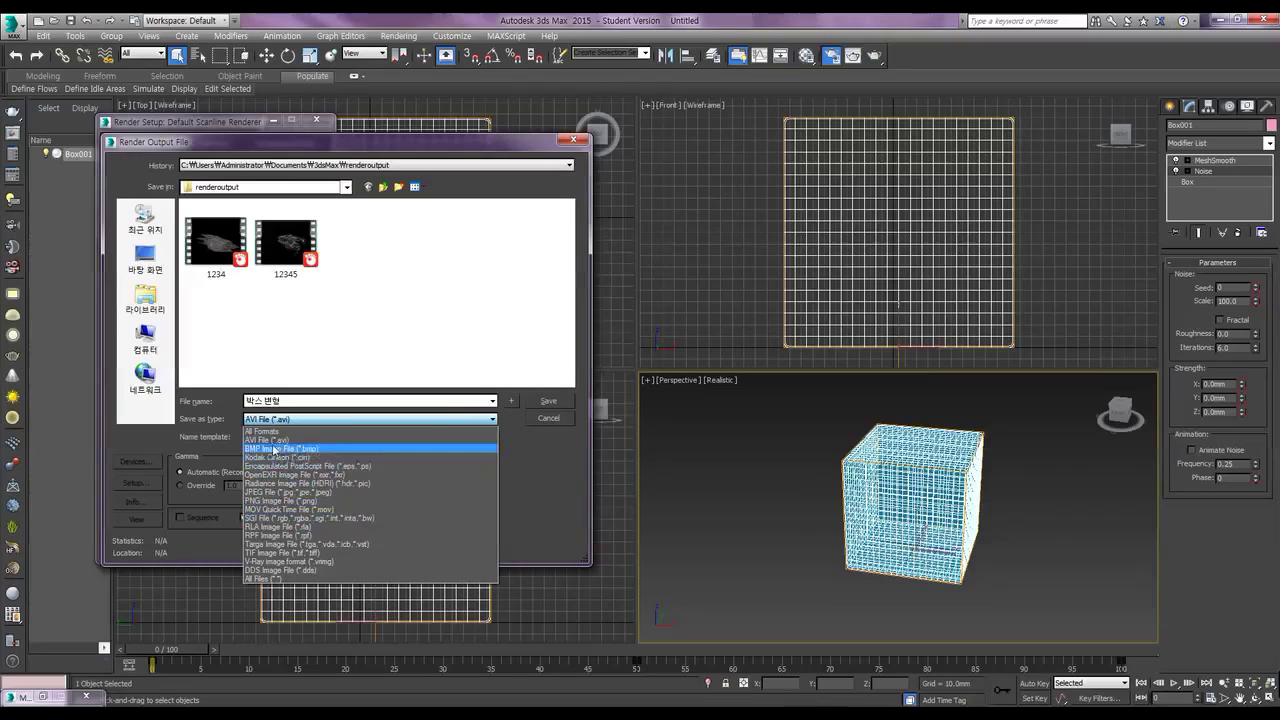
click(274, 440)
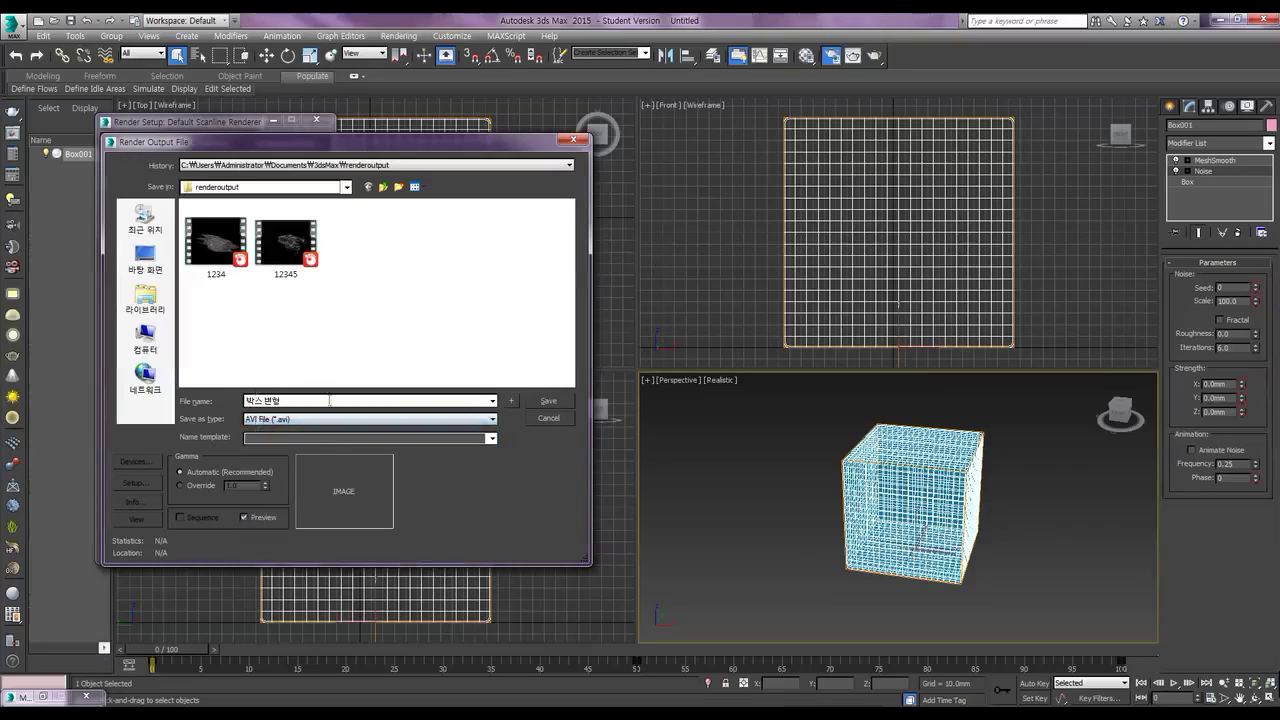
click(549, 403)
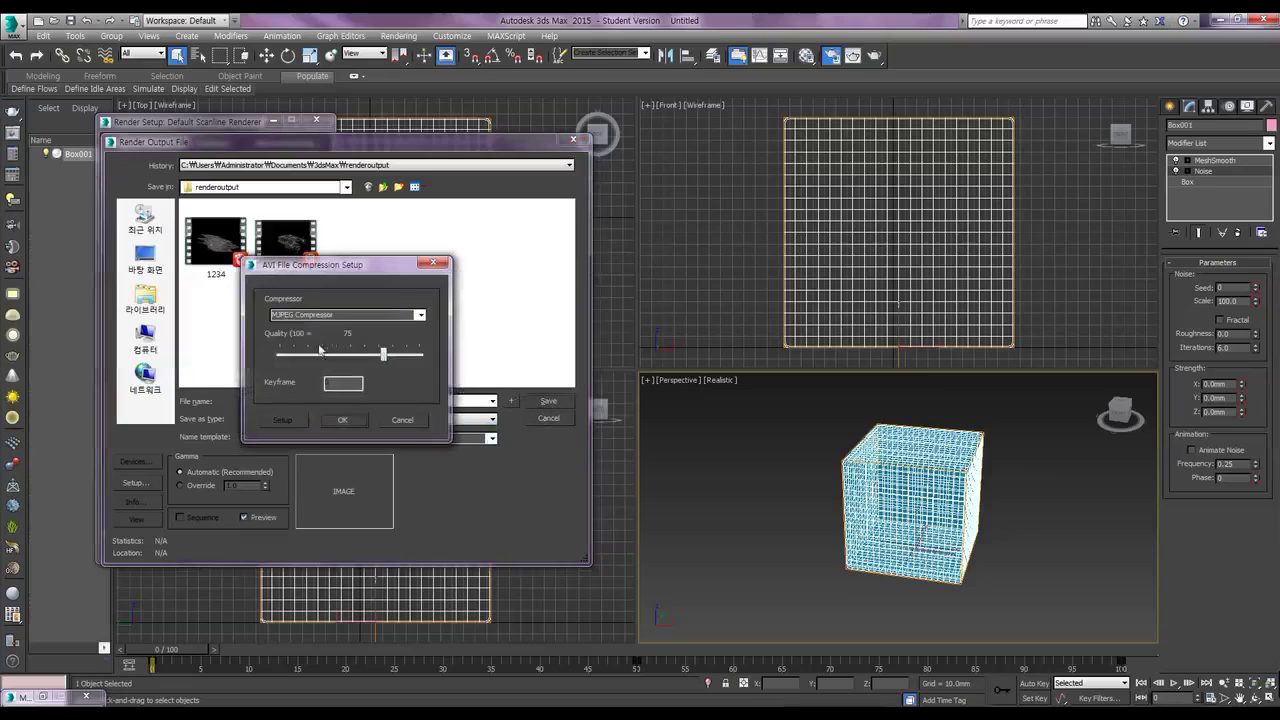
Compress the AVI with DV Video Encoder and render the full animation to the file
click(420, 315)
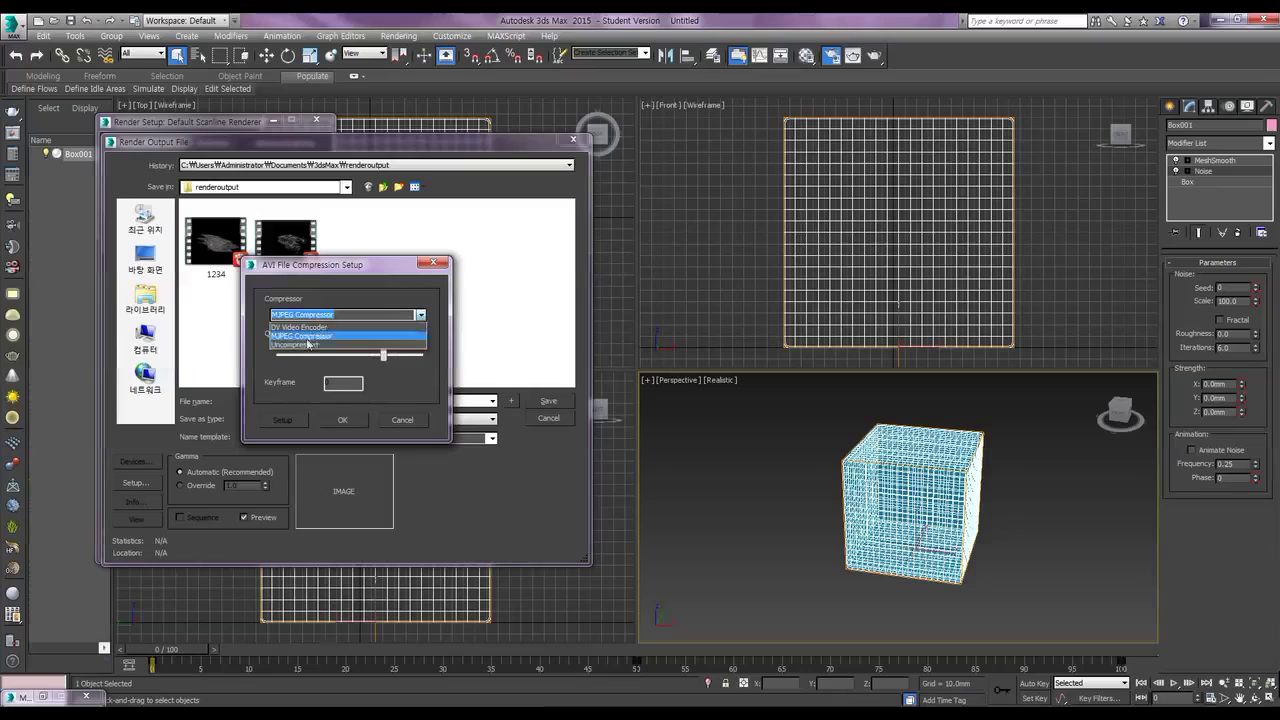
click(309, 328)
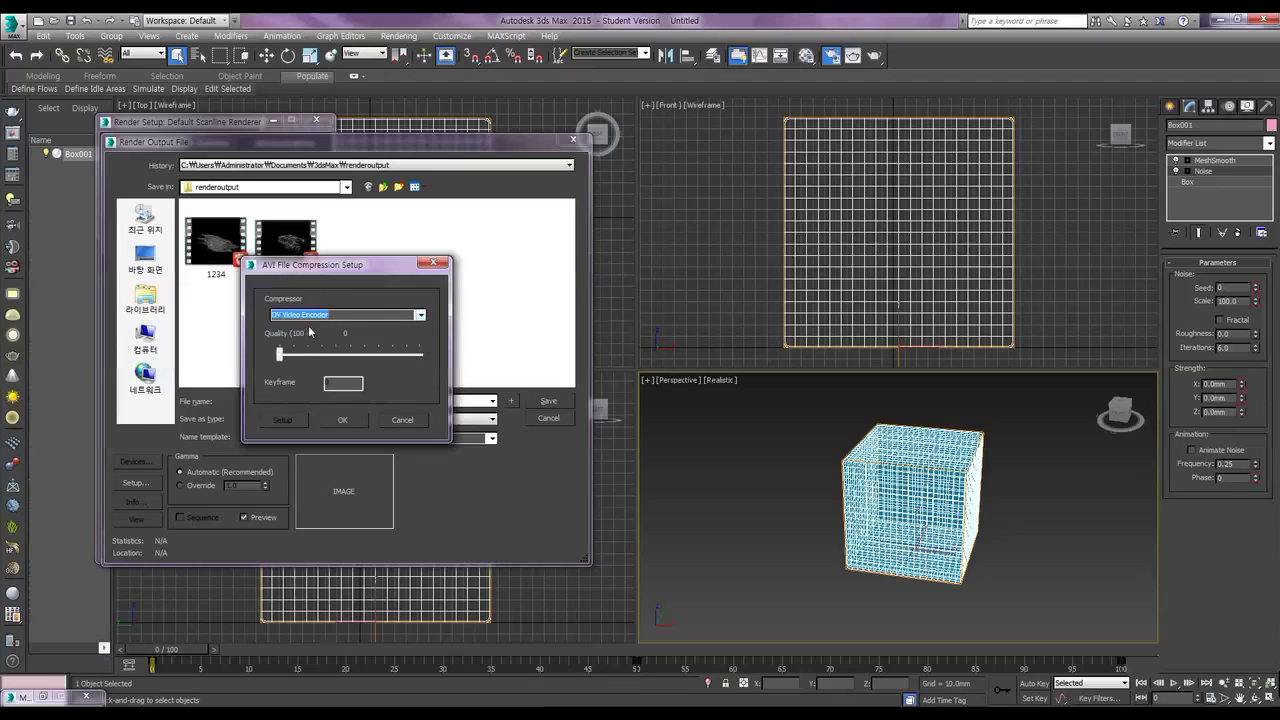
click(341, 421)
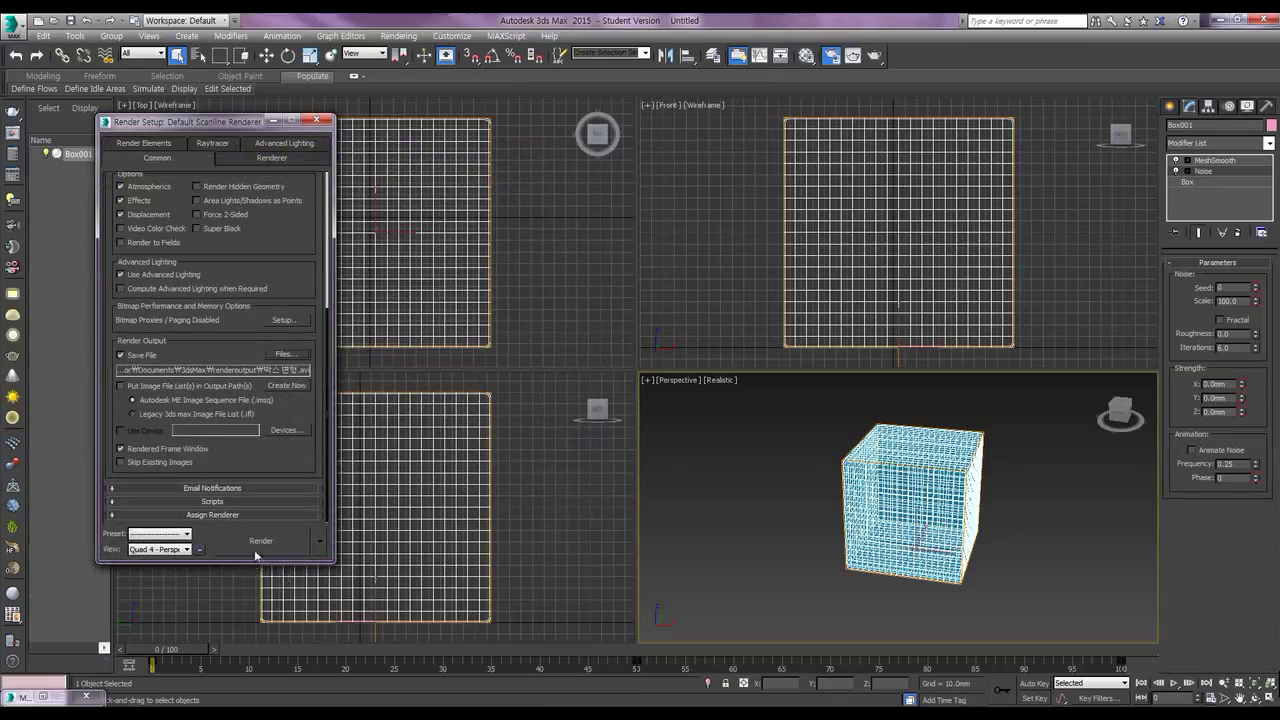
click(259, 545)
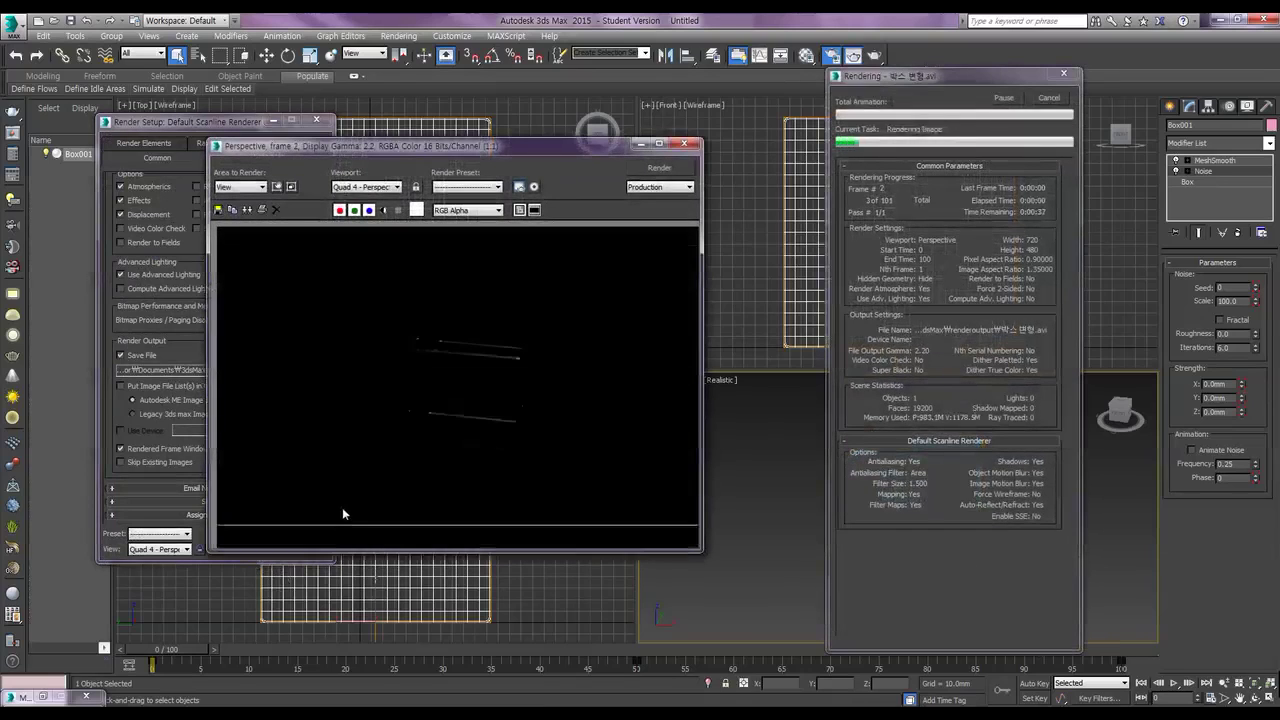